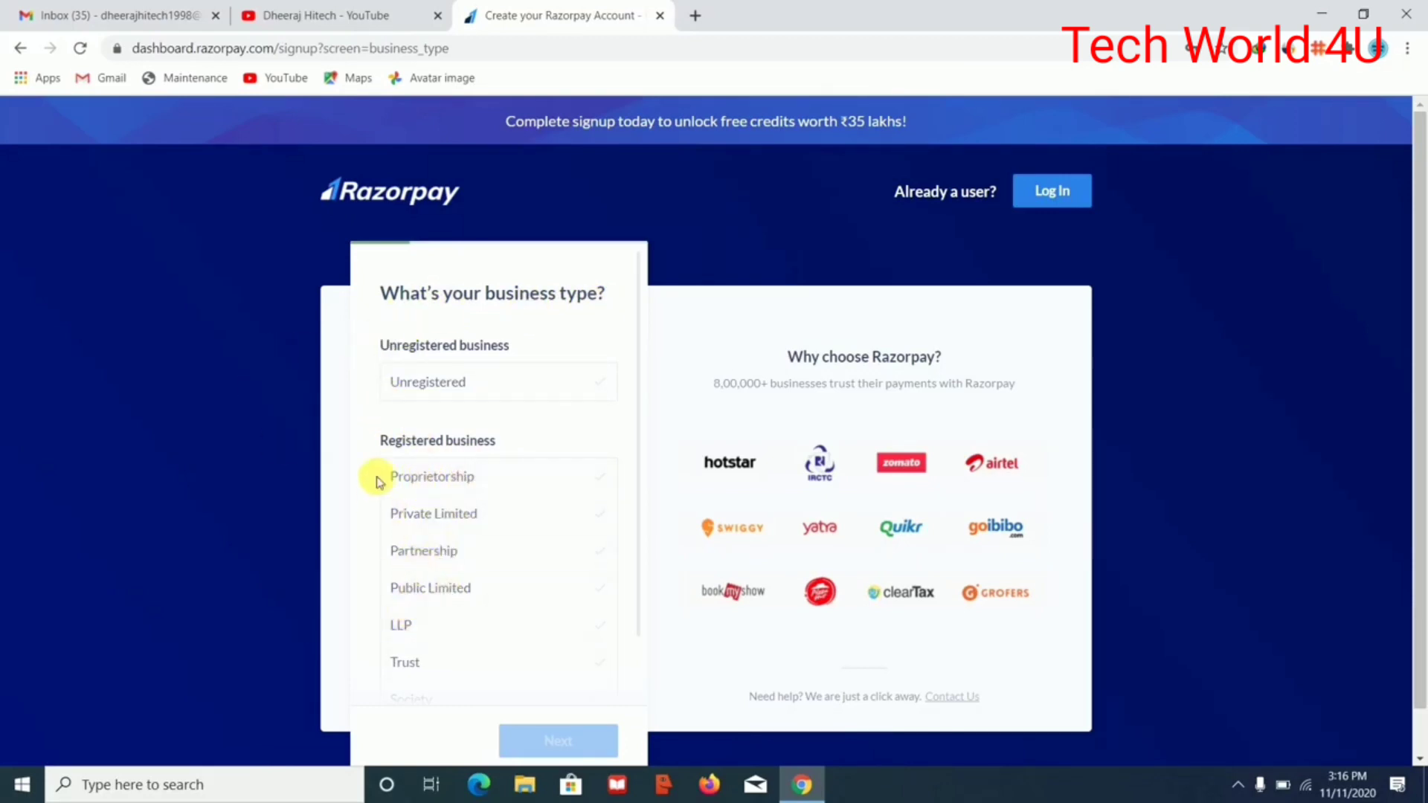
- Sign up as an Unregistered business with the contact details and enter the emailed verification code
{"action": "left_click", "coordinate": [446, 387]}
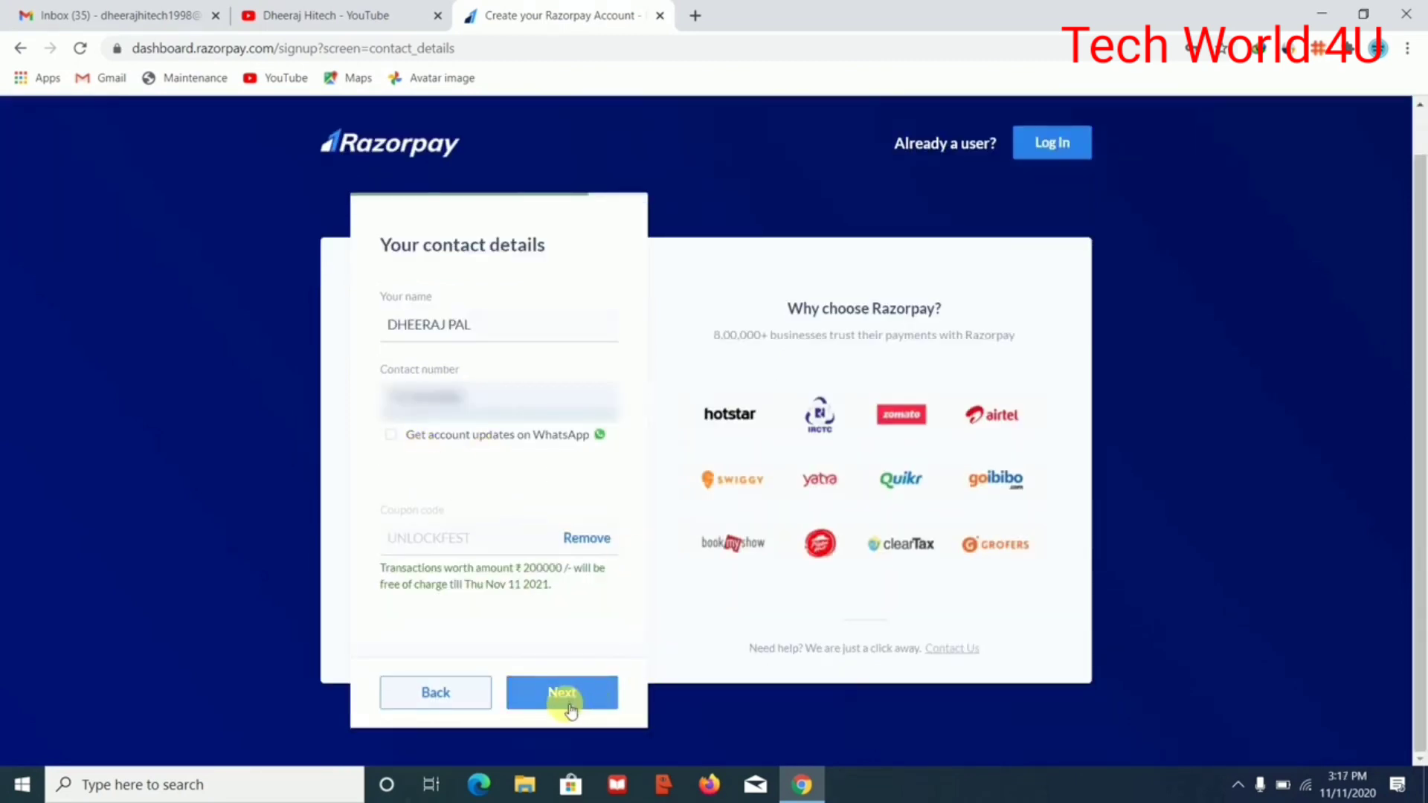
{"action": "left_click", "coordinate": [565, 703]}
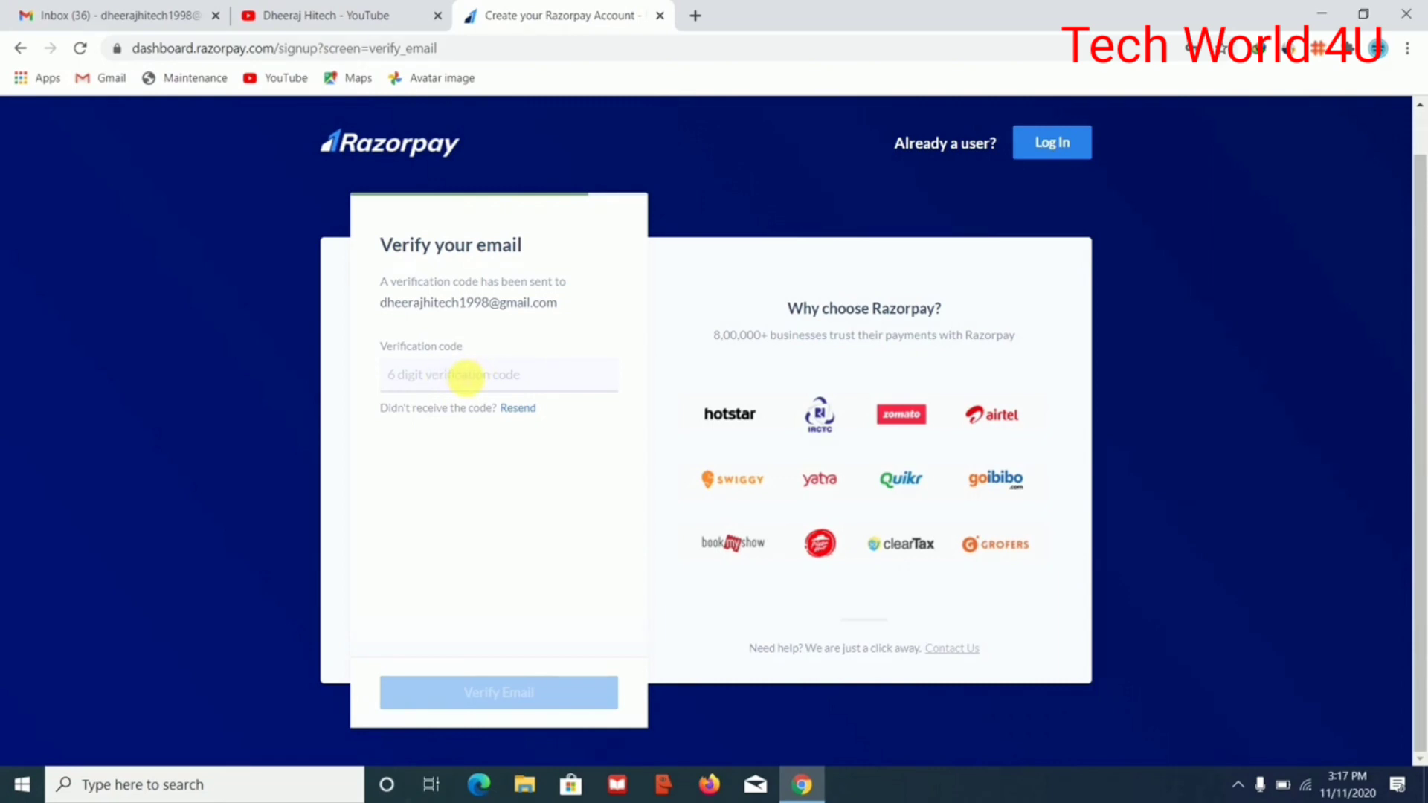
{"action": "key", "text": "ctrl+v"}
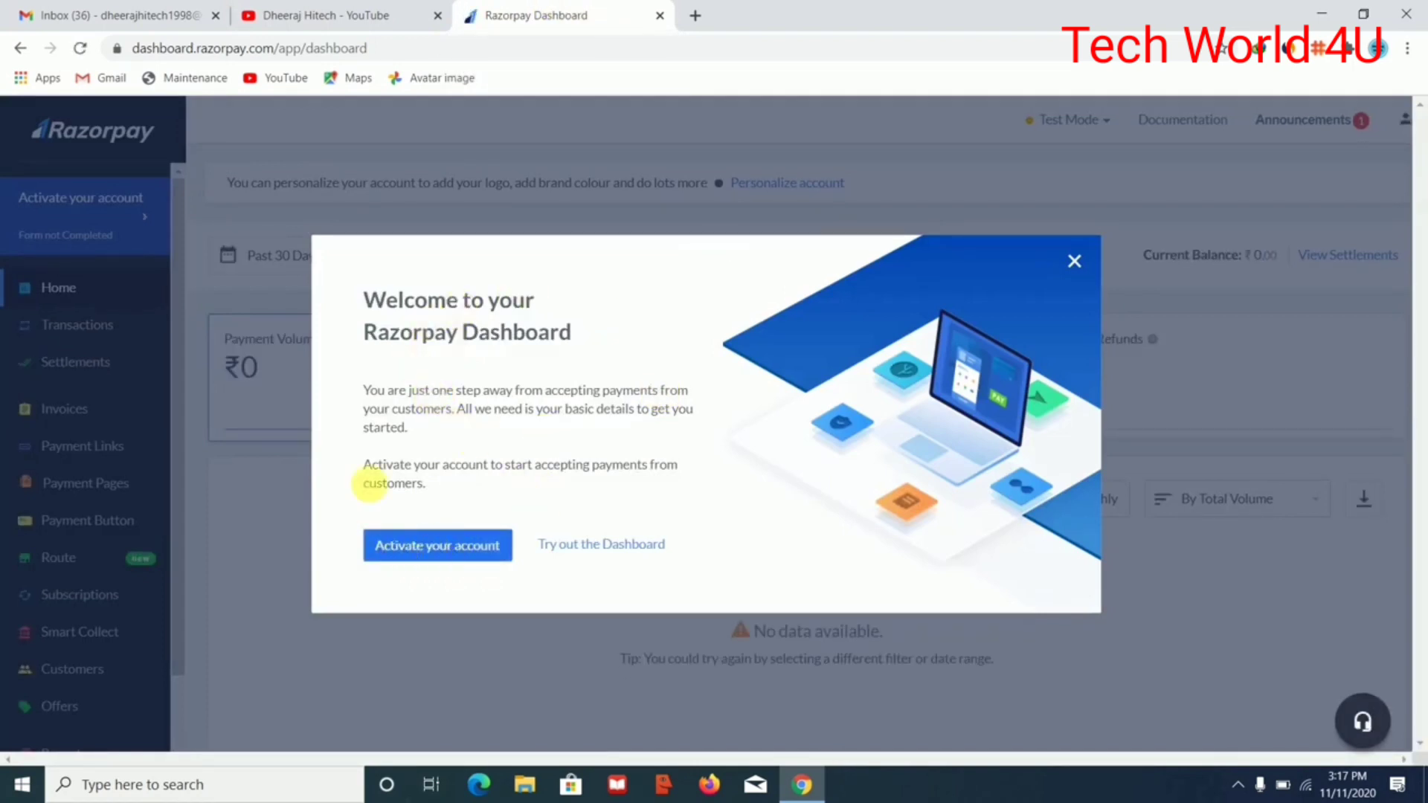
- Start the account activation form and set the business category to Web designing/Development
{"action": "left_click", "coordinate": [459, 562]}
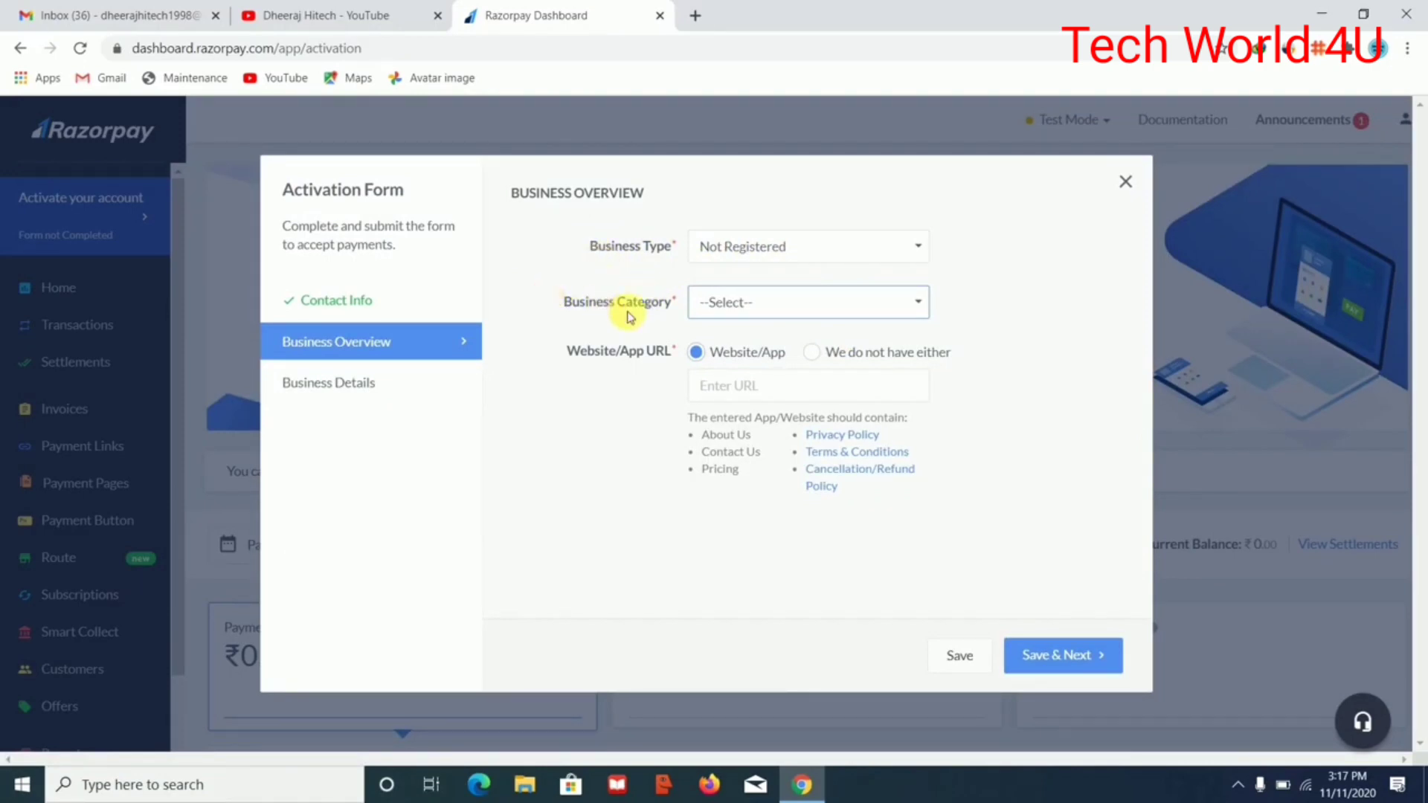
{"action": "left_click", "coordinate": [772, 302]}
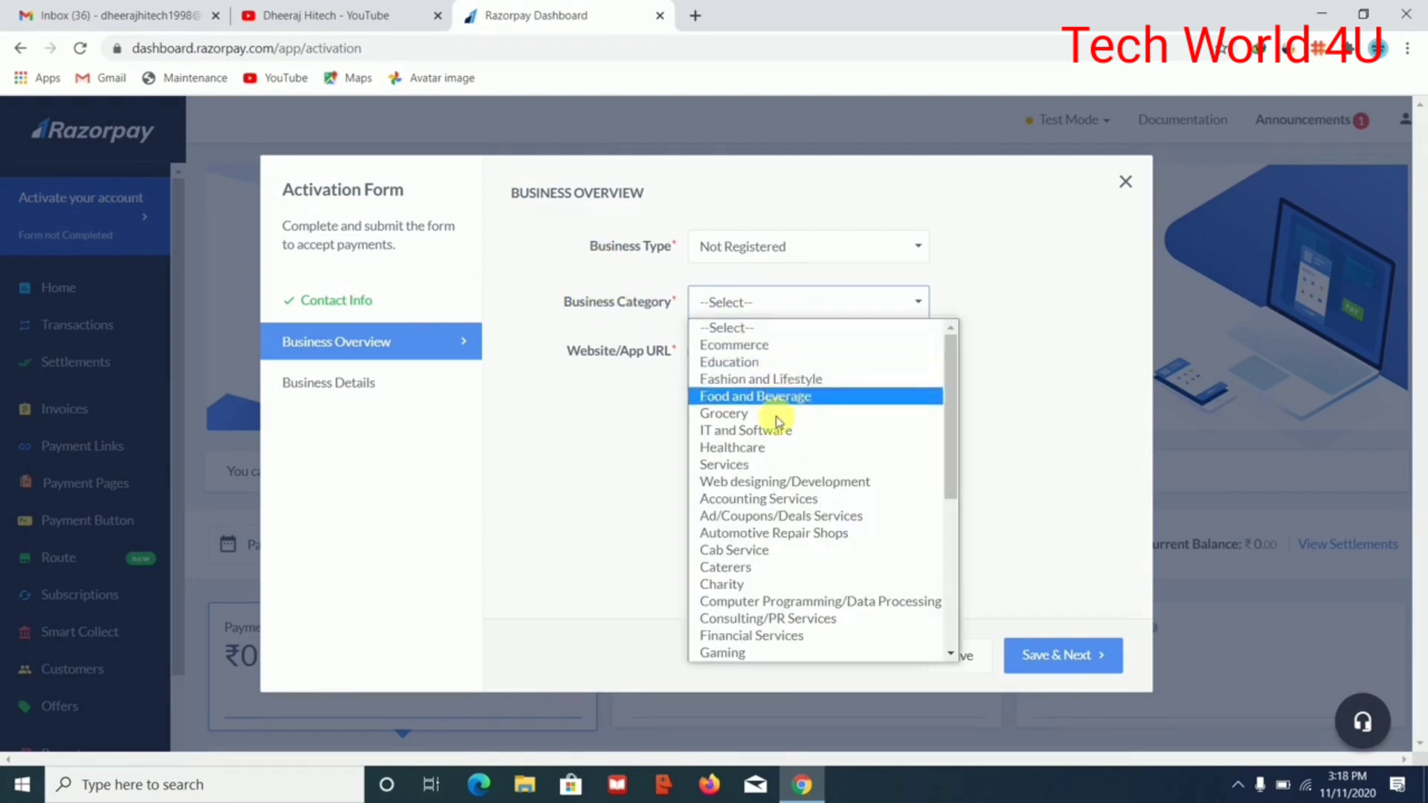
{"action": "left_click", "coordinate": [795, 482]}
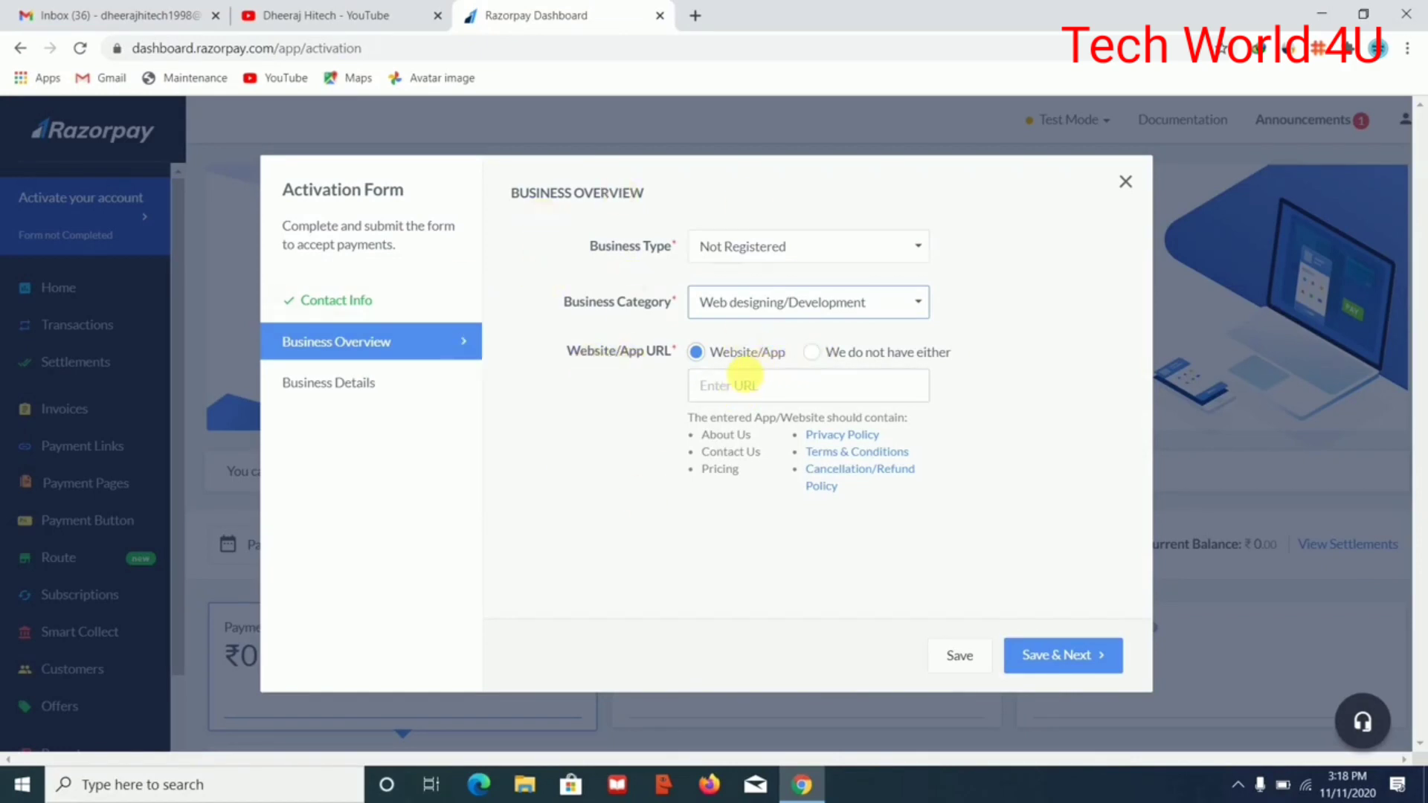
- Open dheerajhitech.in in a new browser tab and copy its full web address
{"action": "left_click", "coordinate": [746, 385]}
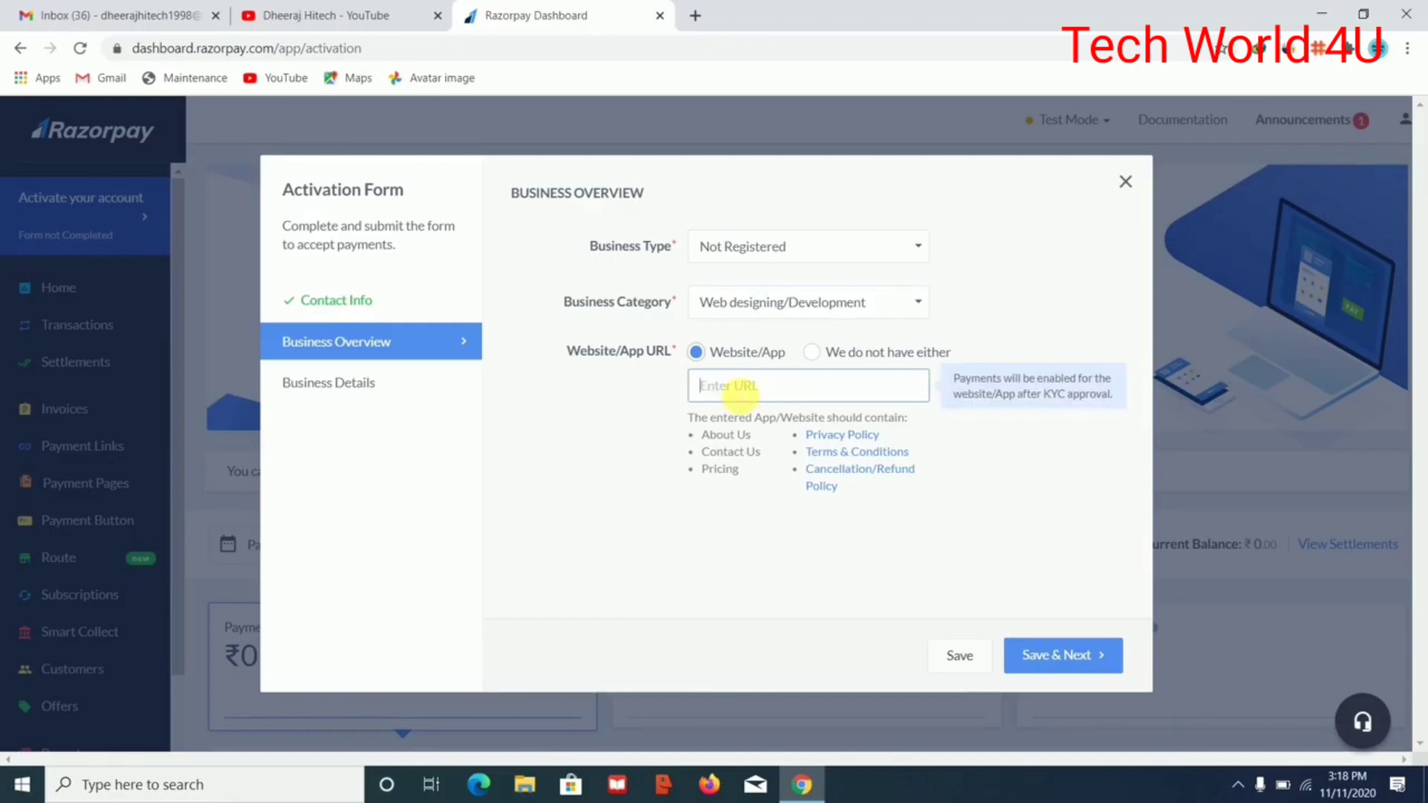
{"action": "left_click", "coordinate": [695, 15]}
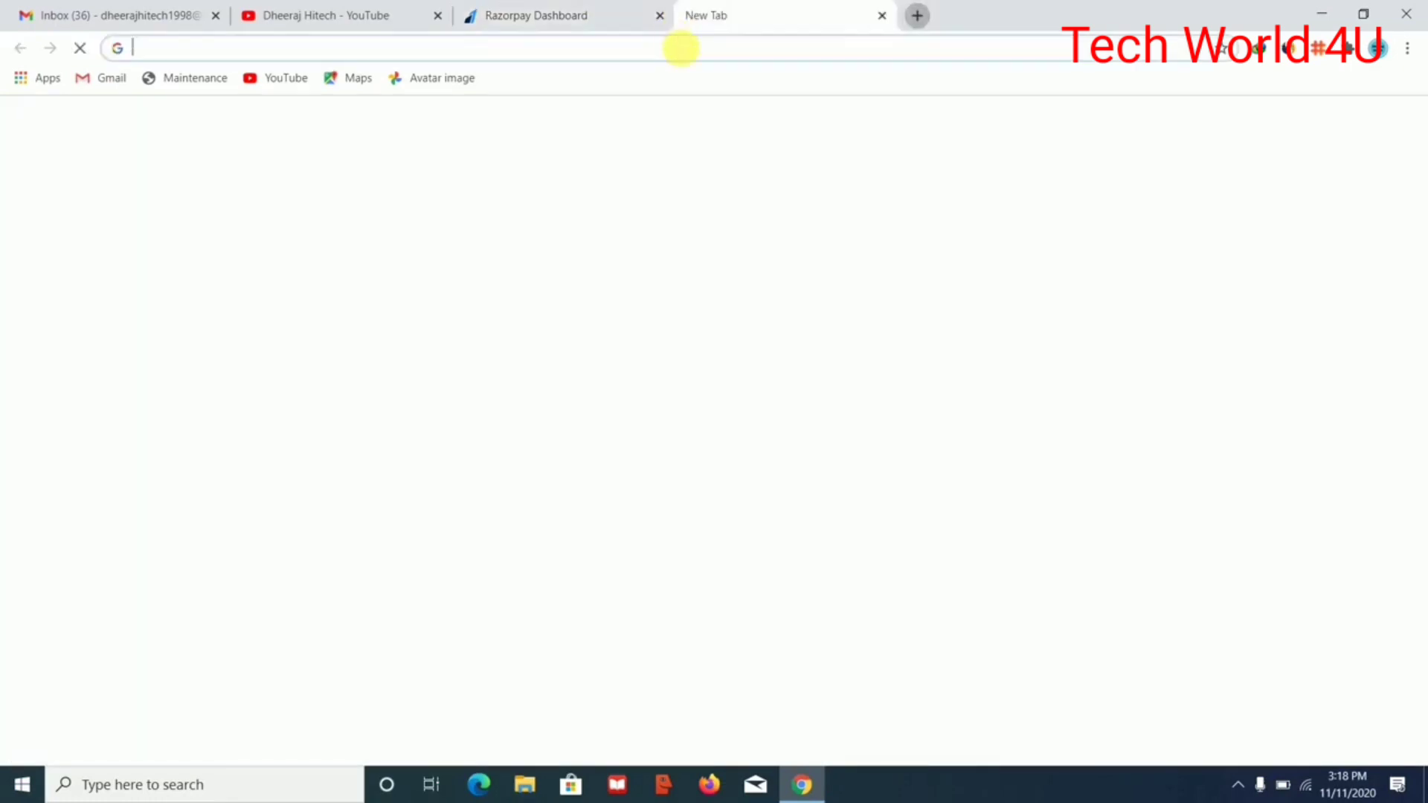
{"action": "left_click", "coordinate": [680, 48]}
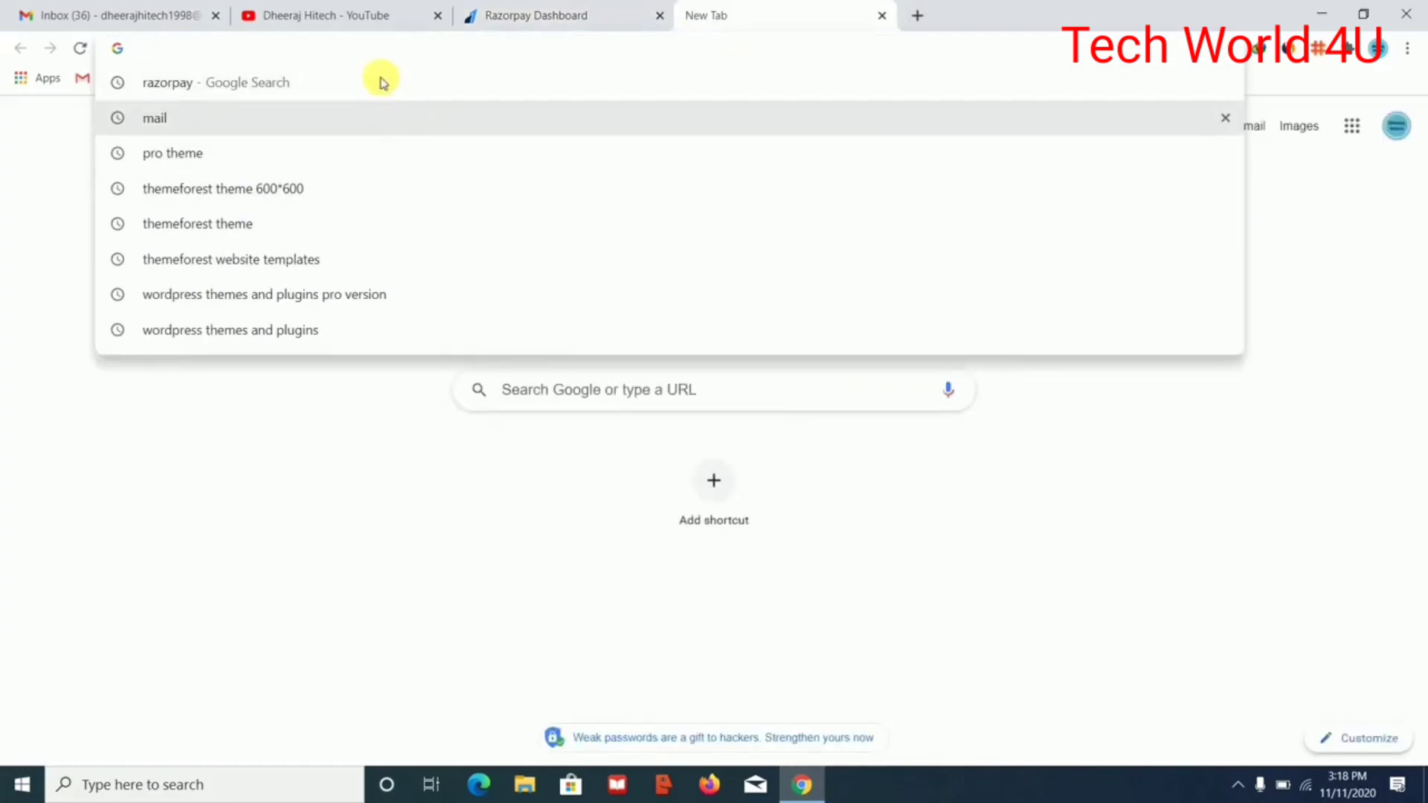
{"action": "type", "text": "DH"}
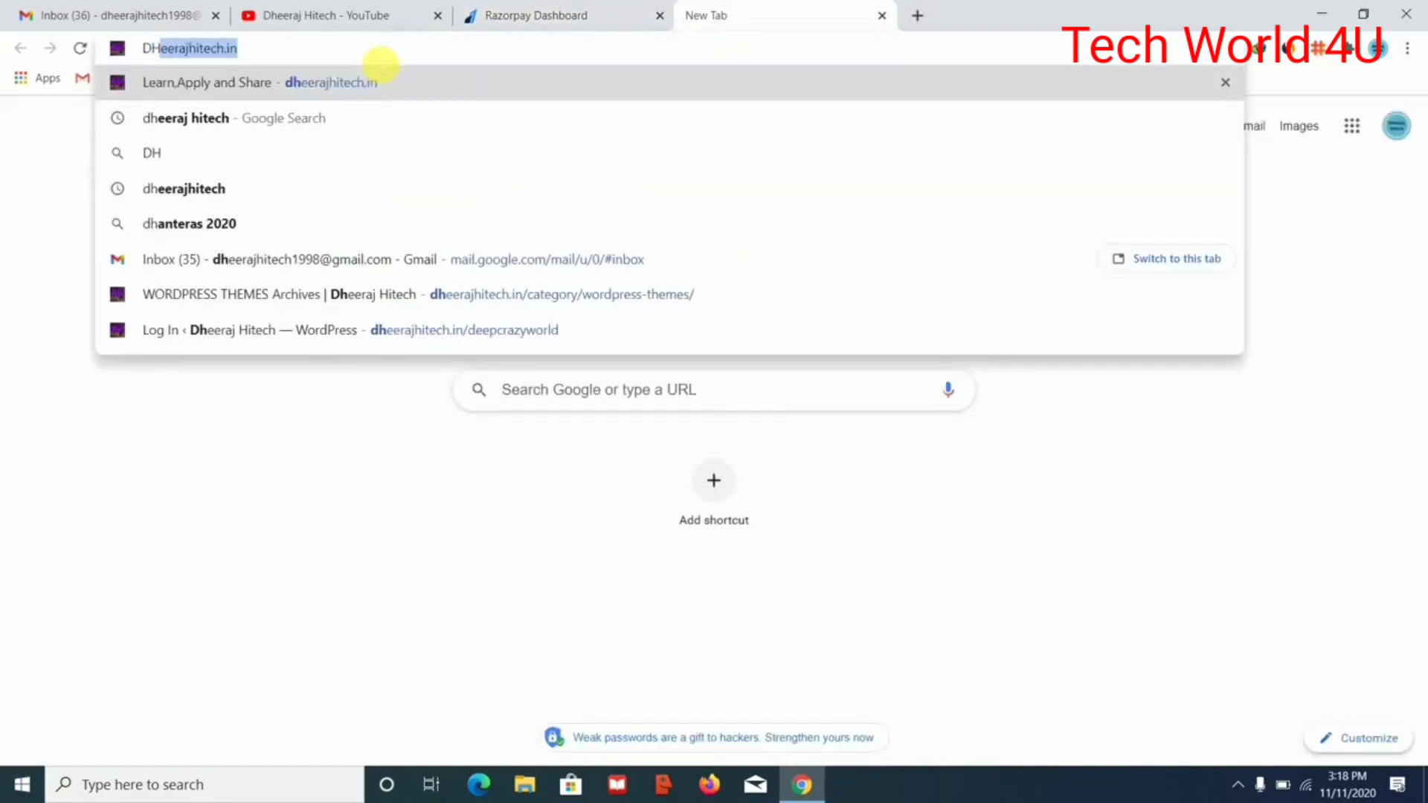
{"action": "left_click", "coordinate": [383, 92]}
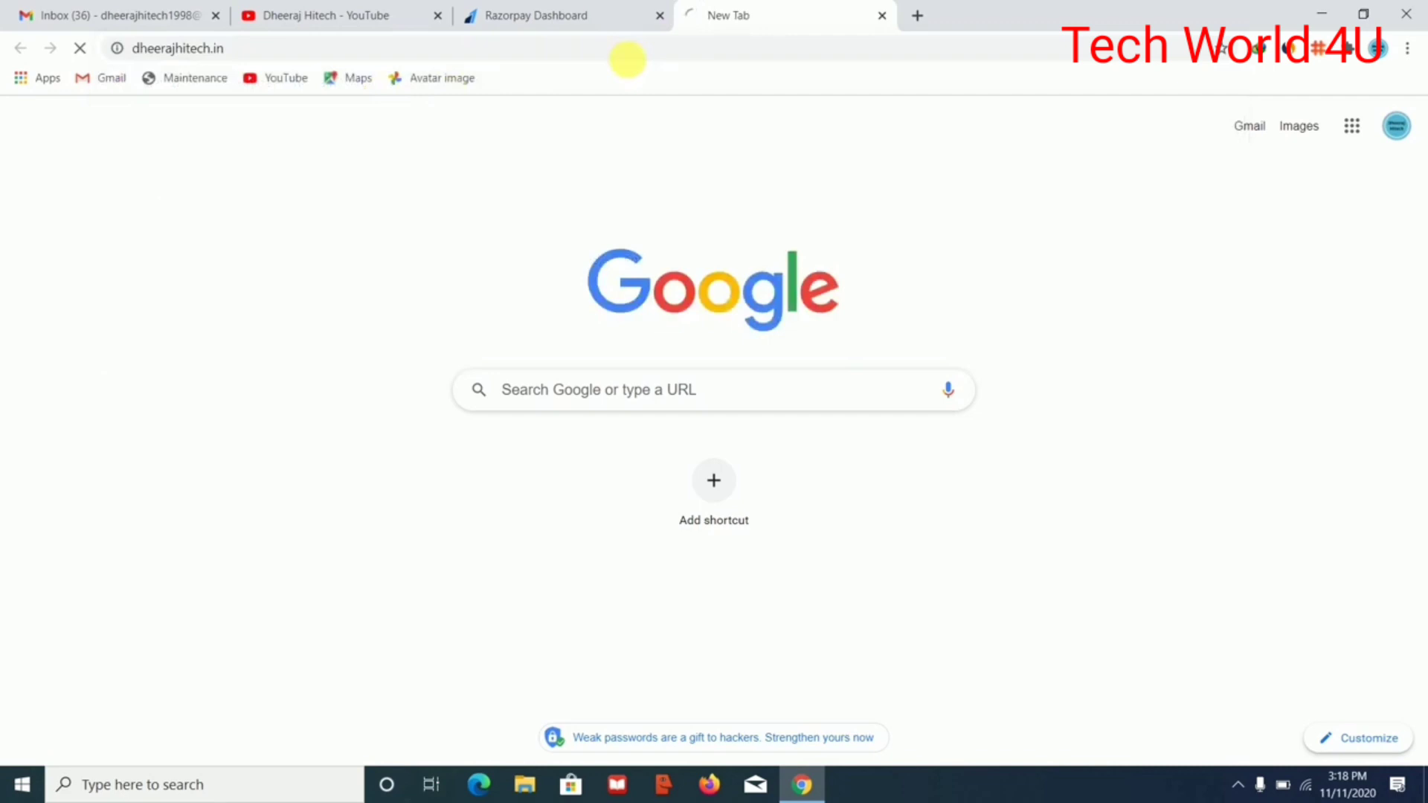
{"action": "left_click", "coordinate": [641, 9]}
{"action": "left_click", "coordinate": [733, 7]}
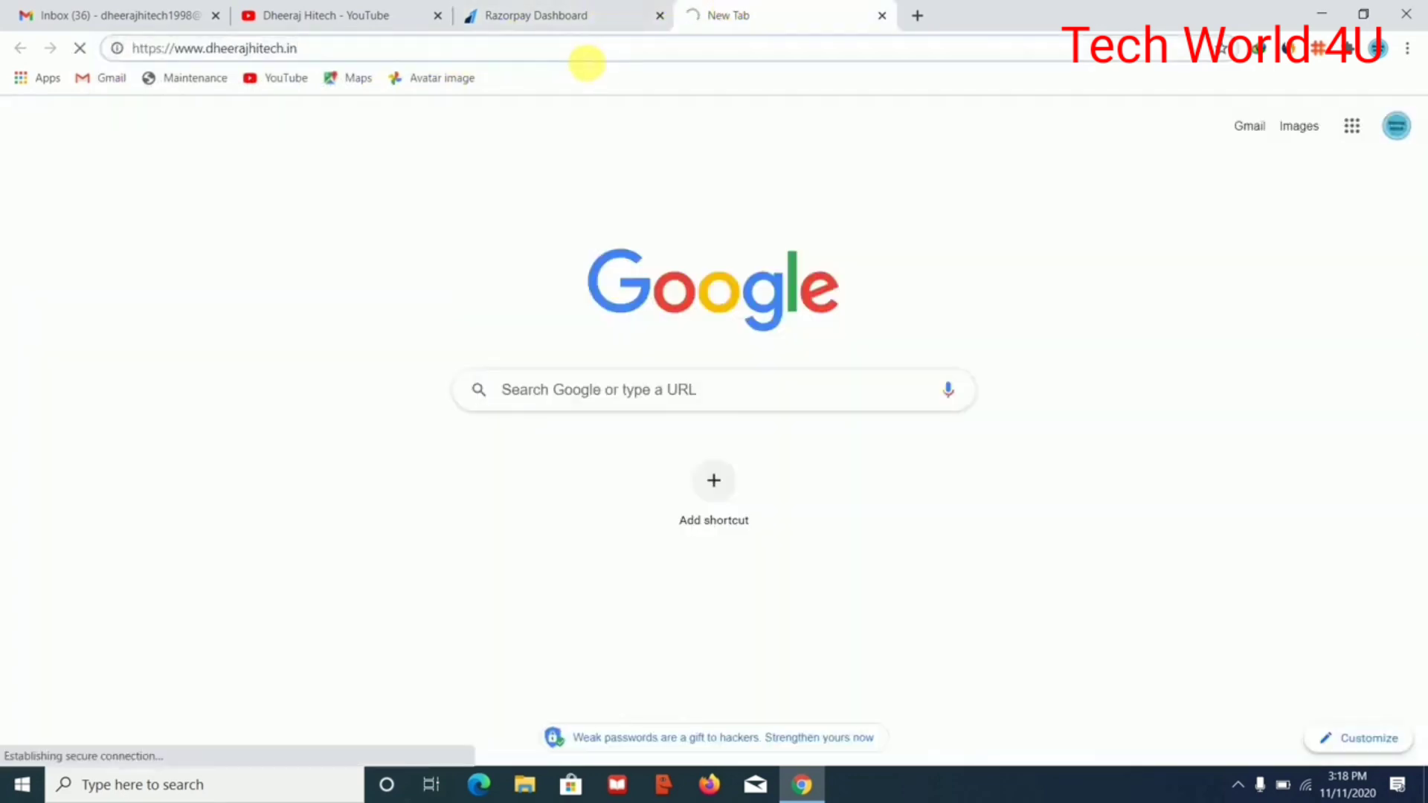
{"action": "left_click", "coordinate": [587, 60]}
{"action": "right_click", "coordinate": [587, 60]}
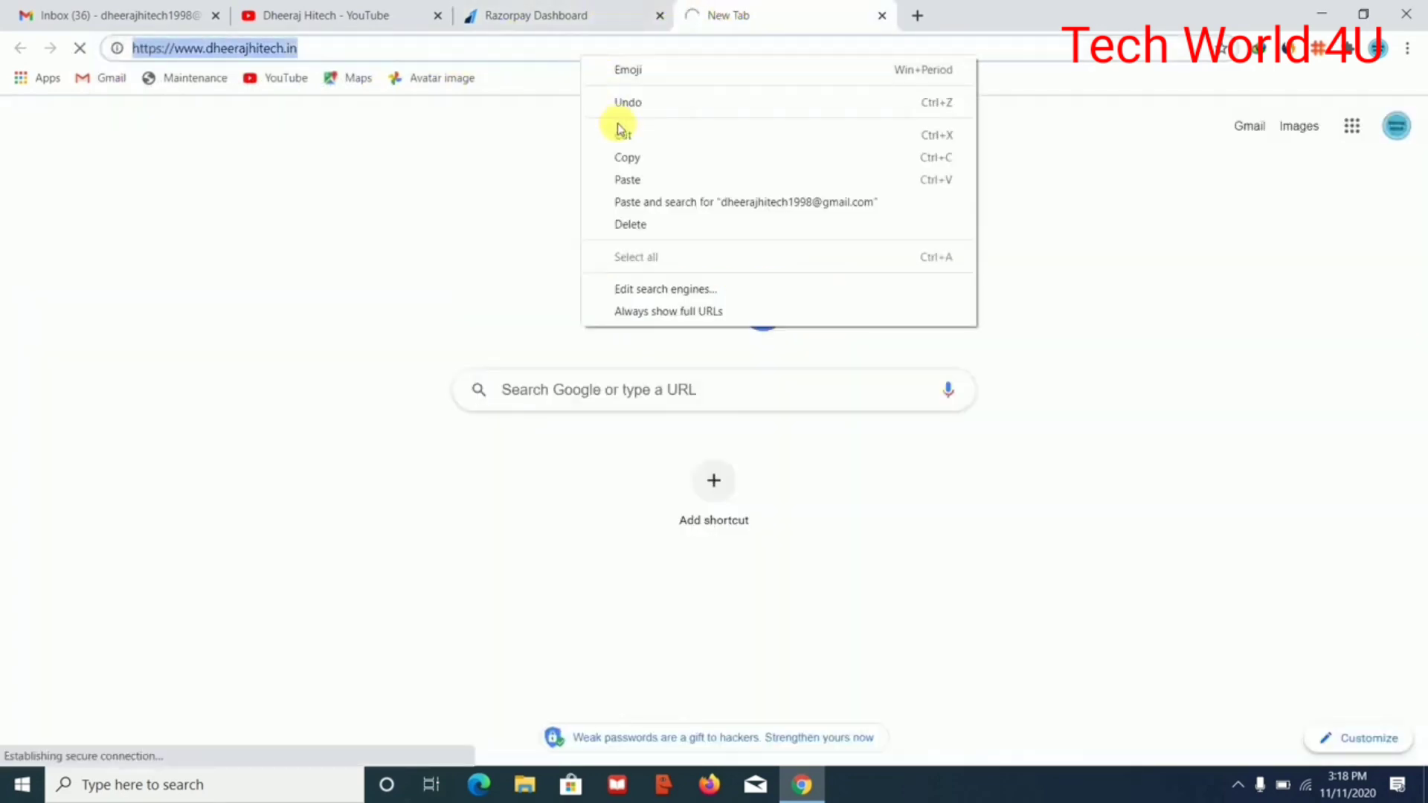
{"action": "left_click", "coordinate": [639, 156]}
{"action": "left_click", "coordinate": [526, 14]}
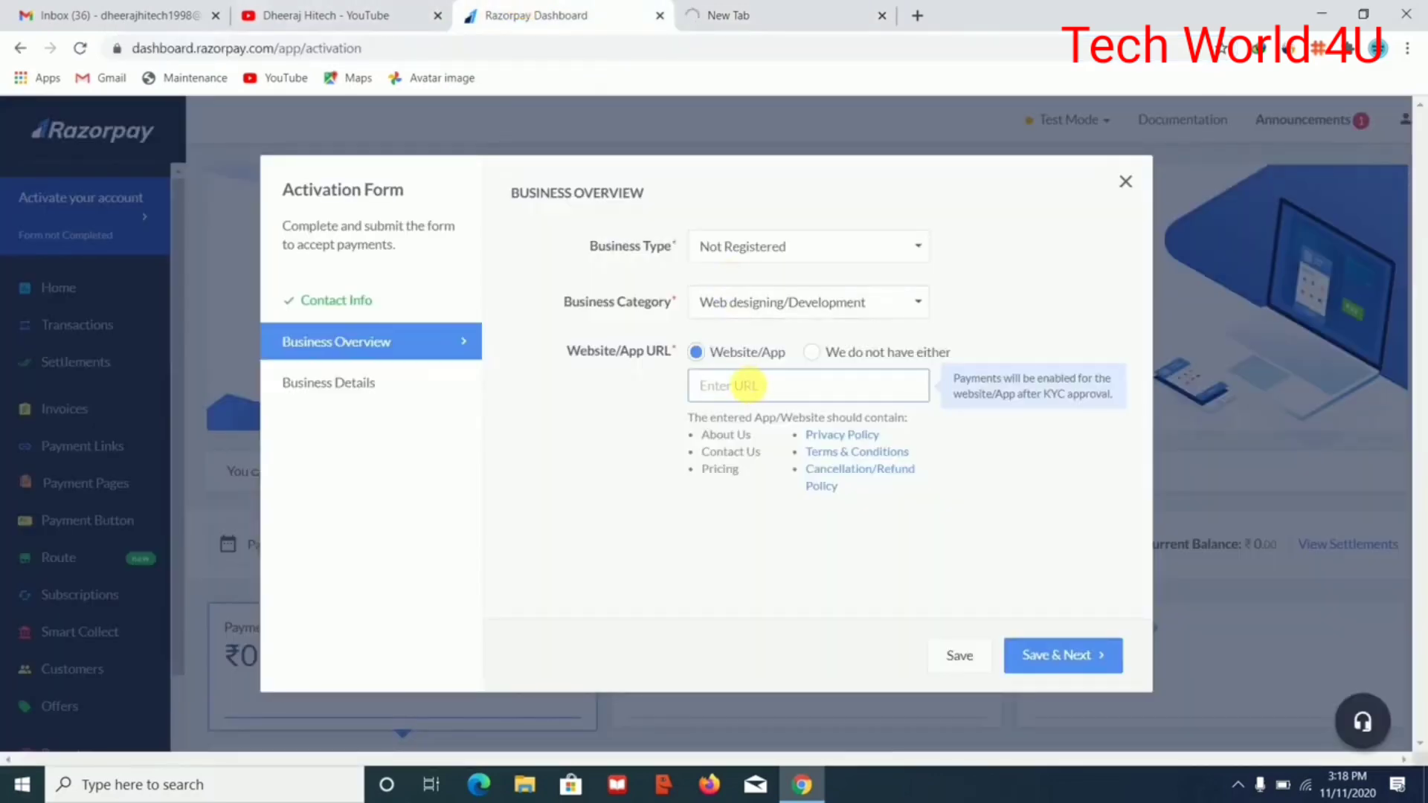
{"action": "left_click", "coordinate": [745, 385]}
{"action": "right_click", "coordinate": [746, 385]}
{"action": "left_click", "coordinate": [786, 526]}
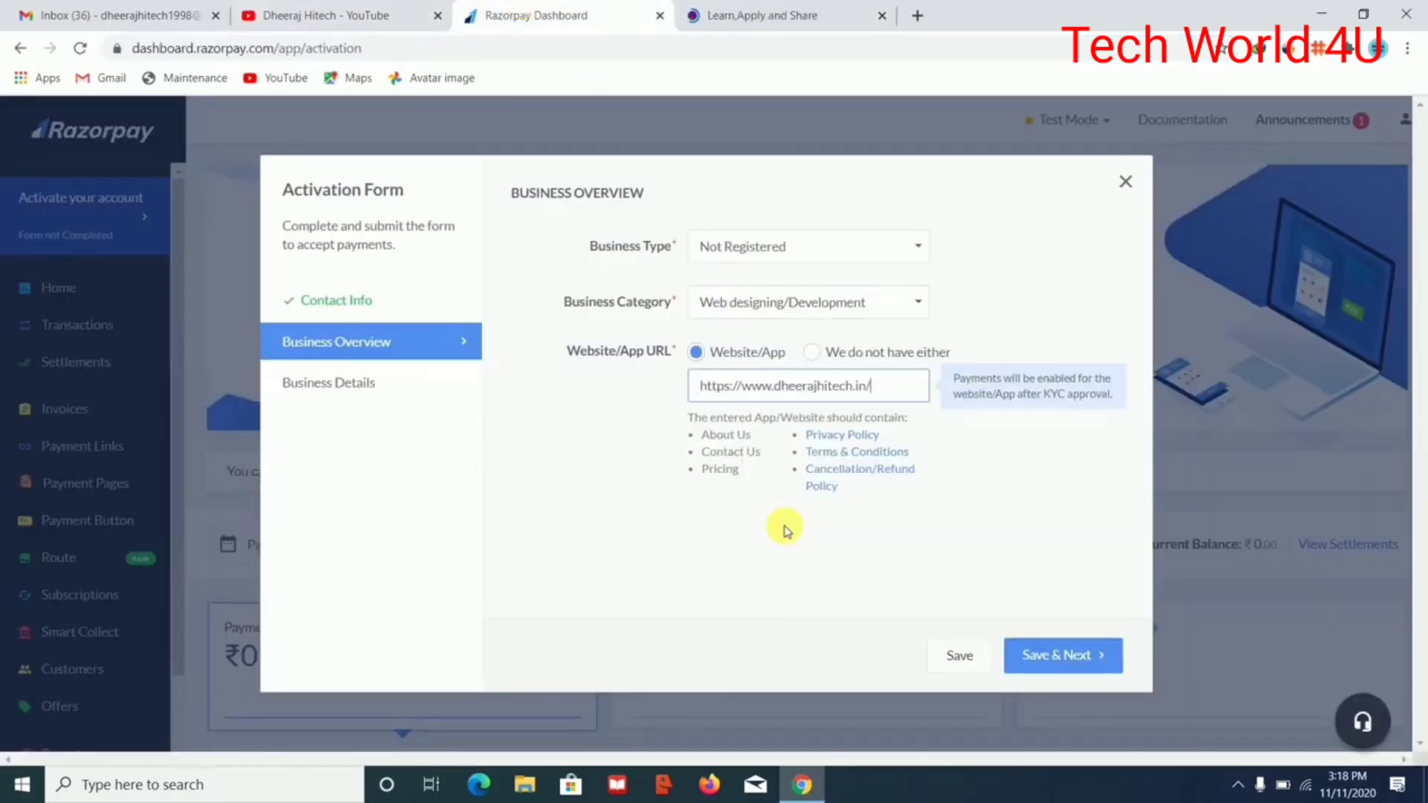
{"action": "left_click", "coordinate": [1063, 657]}
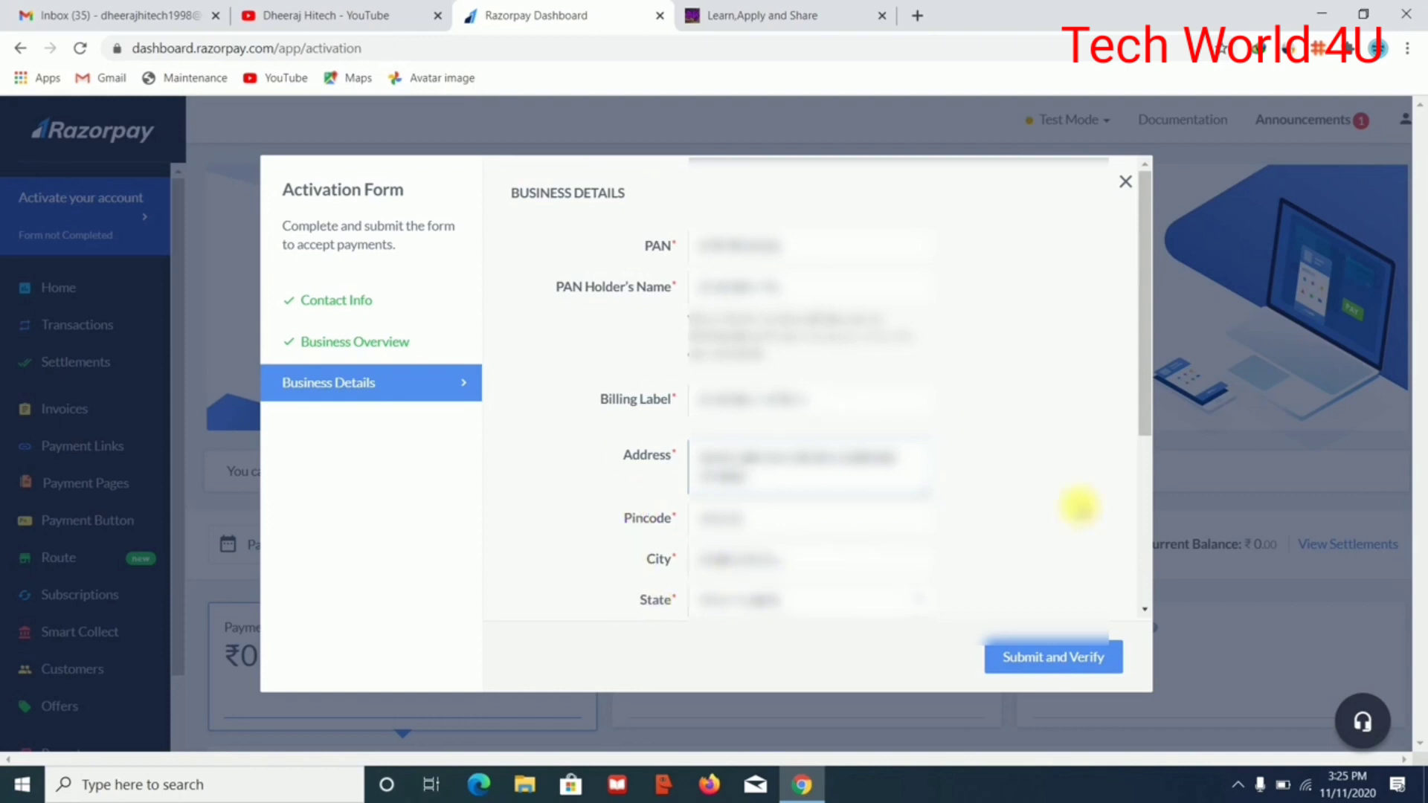
- Submit the completed business details for verification and close the Payments Enabled notice
{"action": "left_click", "coordinate": [1046, 658]}
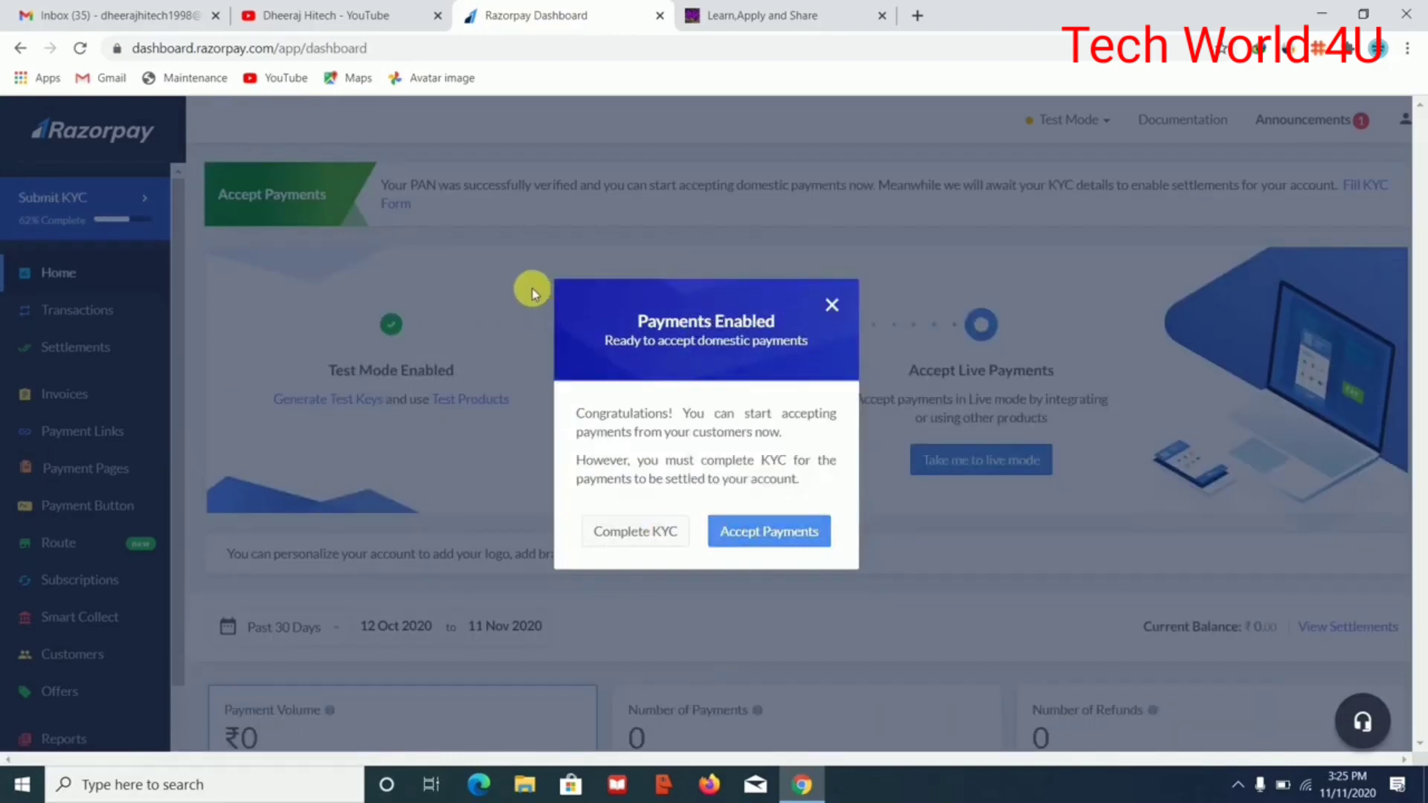
{"action": "left_click", "coordinate": [832, 305]}
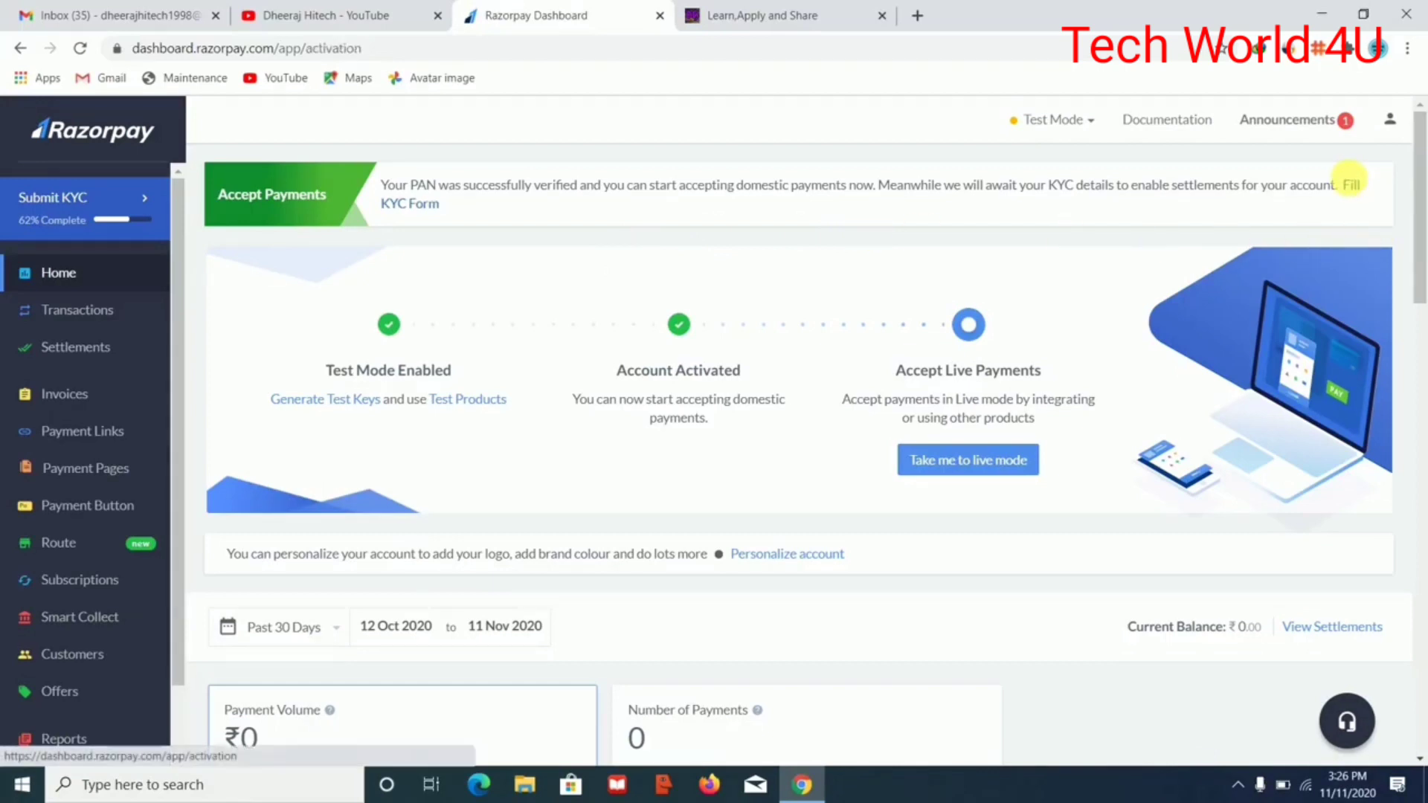
- Open the KYC form and save the bank account section with beneficiary name, branch IFSC code and account number
{"action": "left_click", "coordinate": [1350, 183]}
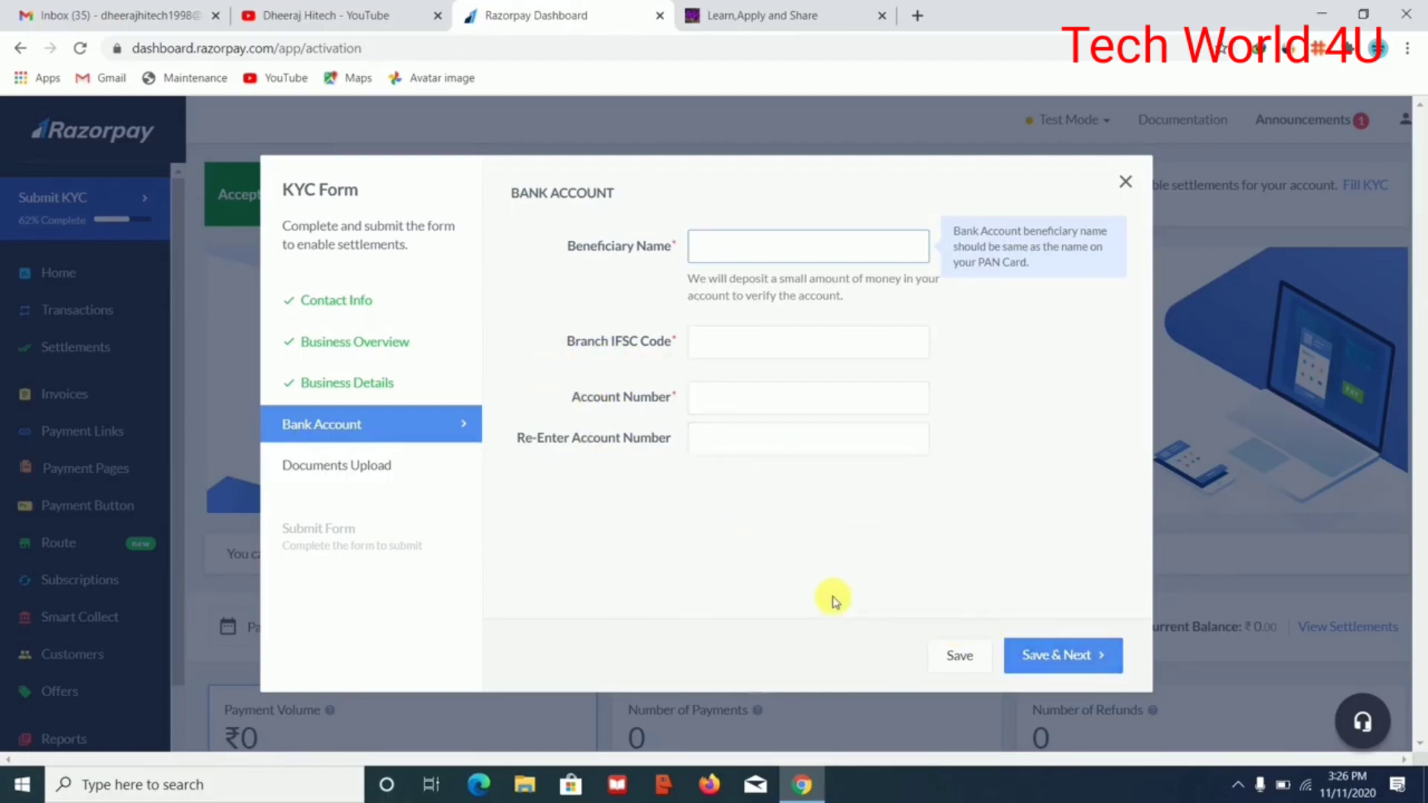
{"action": "left_click", "coordinate": [479, 442]}
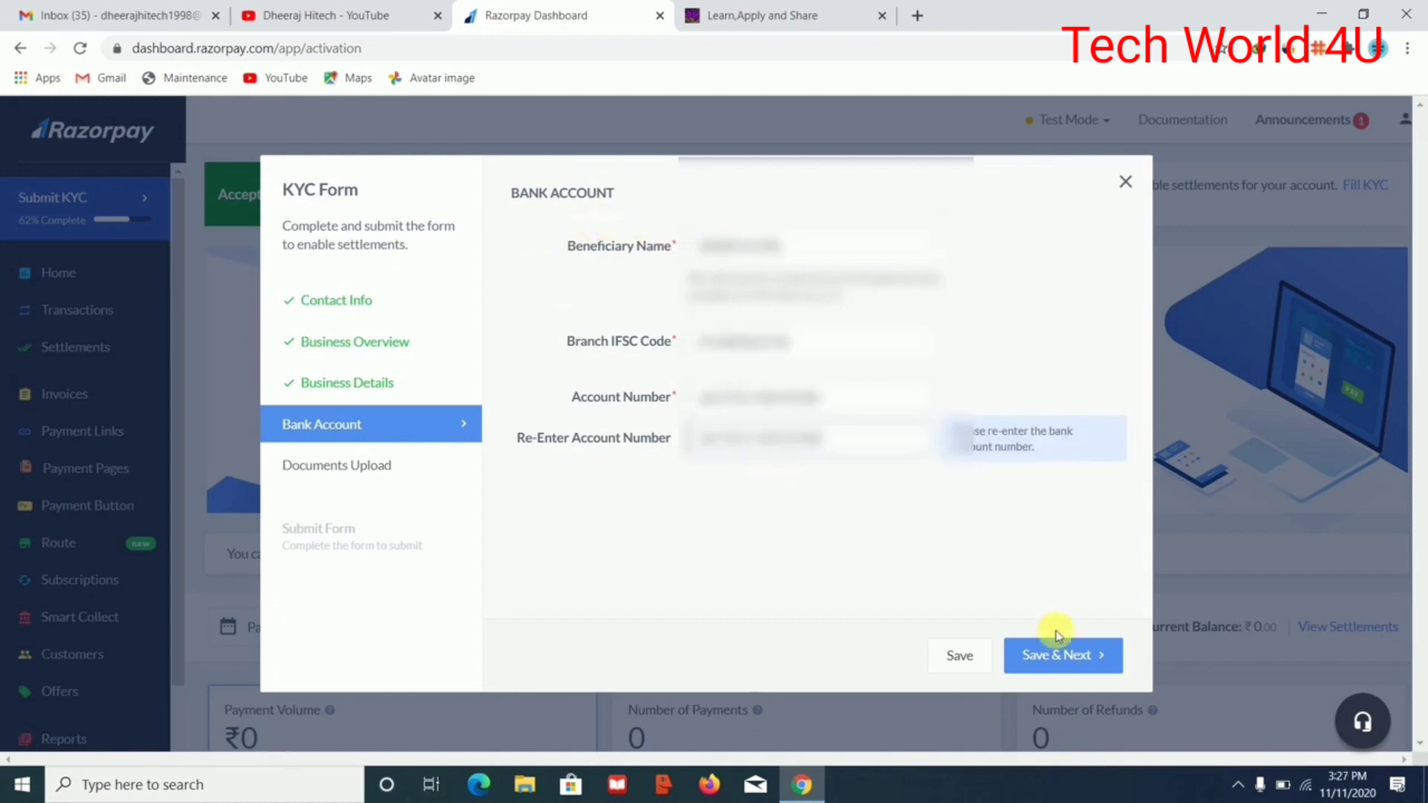
{"action": "left_click", "coordinate": [1063, 657]}
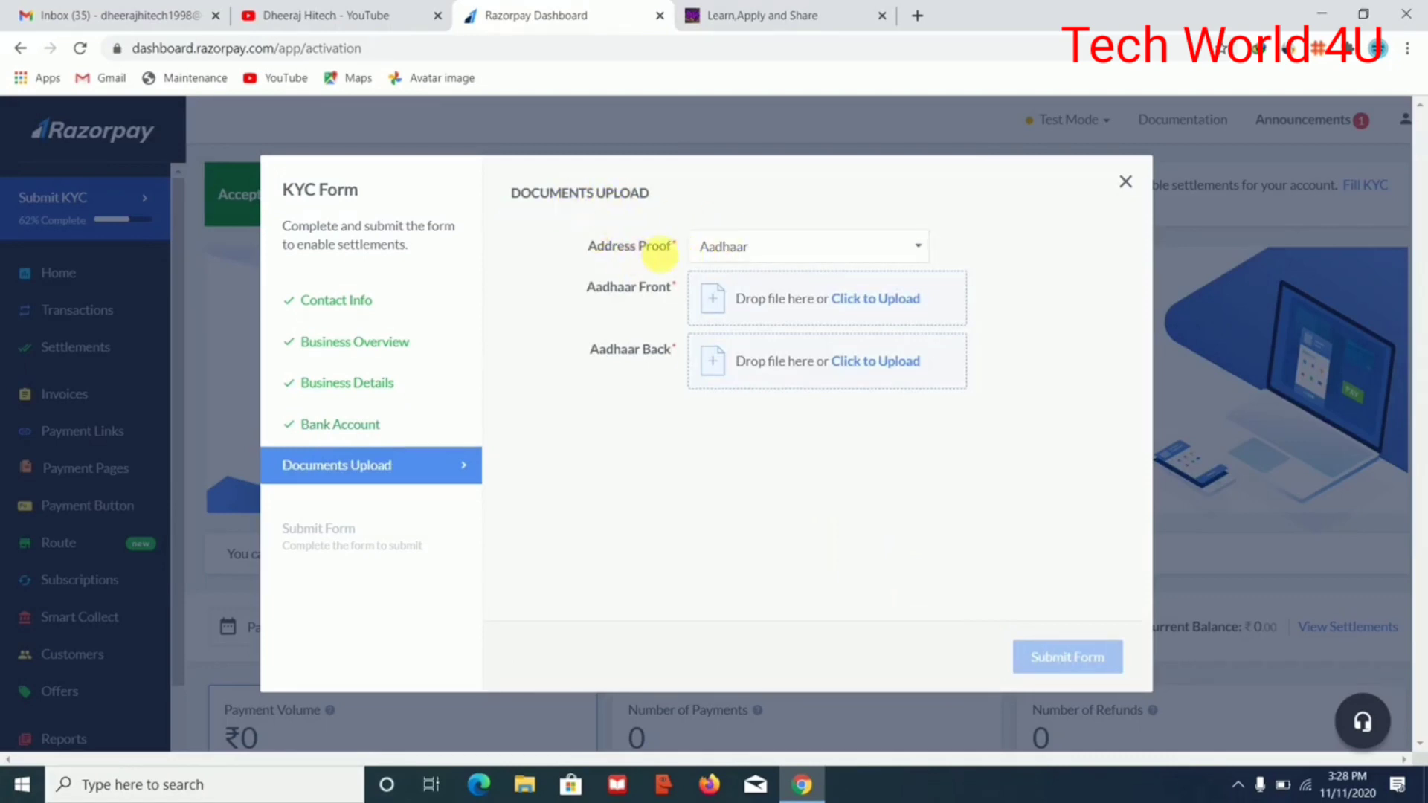
- Choose Aadhaar as the address proof and upload FRONT.jpg from the Desktop as the Aadhaar front
{"action": "left_click", "coordinate": [736, 252]}
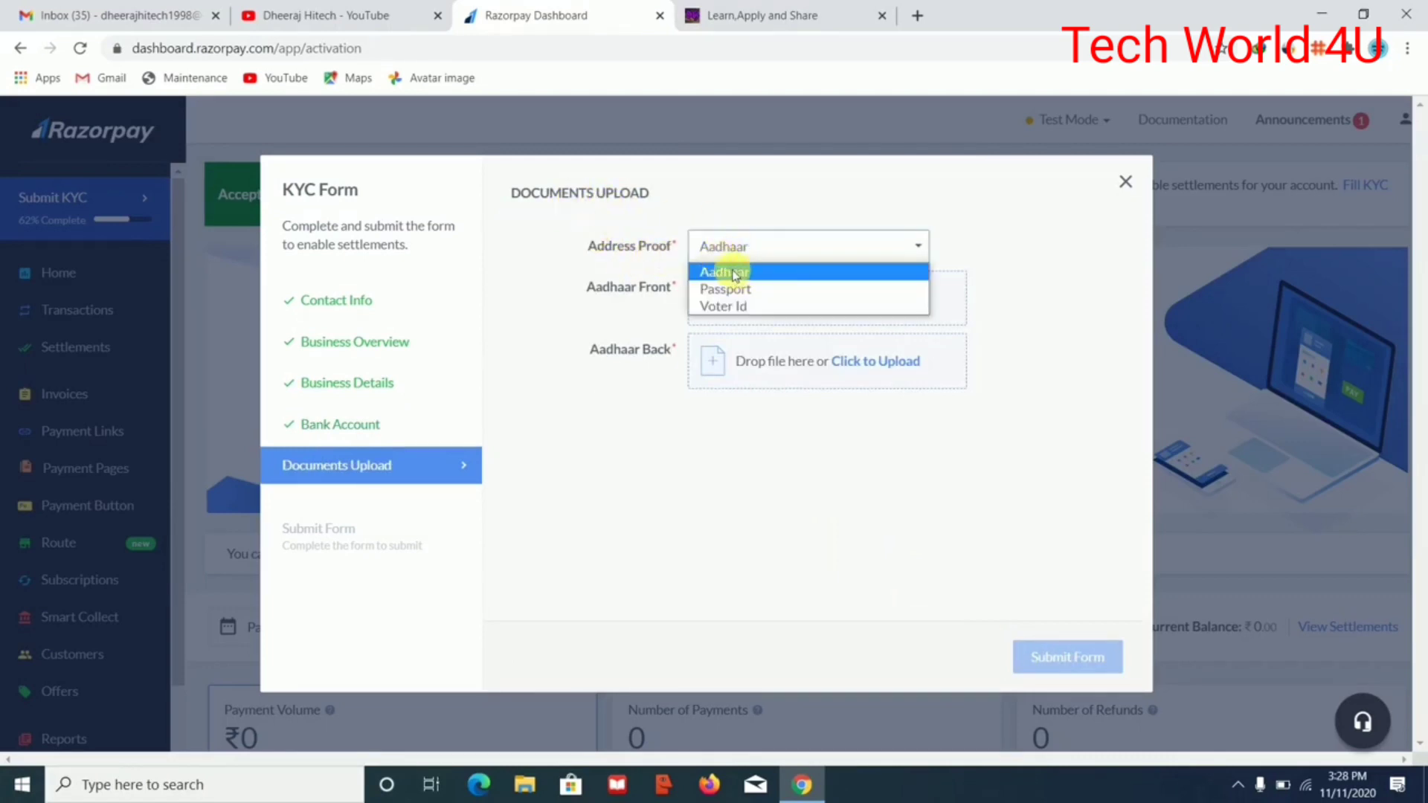
{"action": "left_click", "coordinate": [735, 272]}
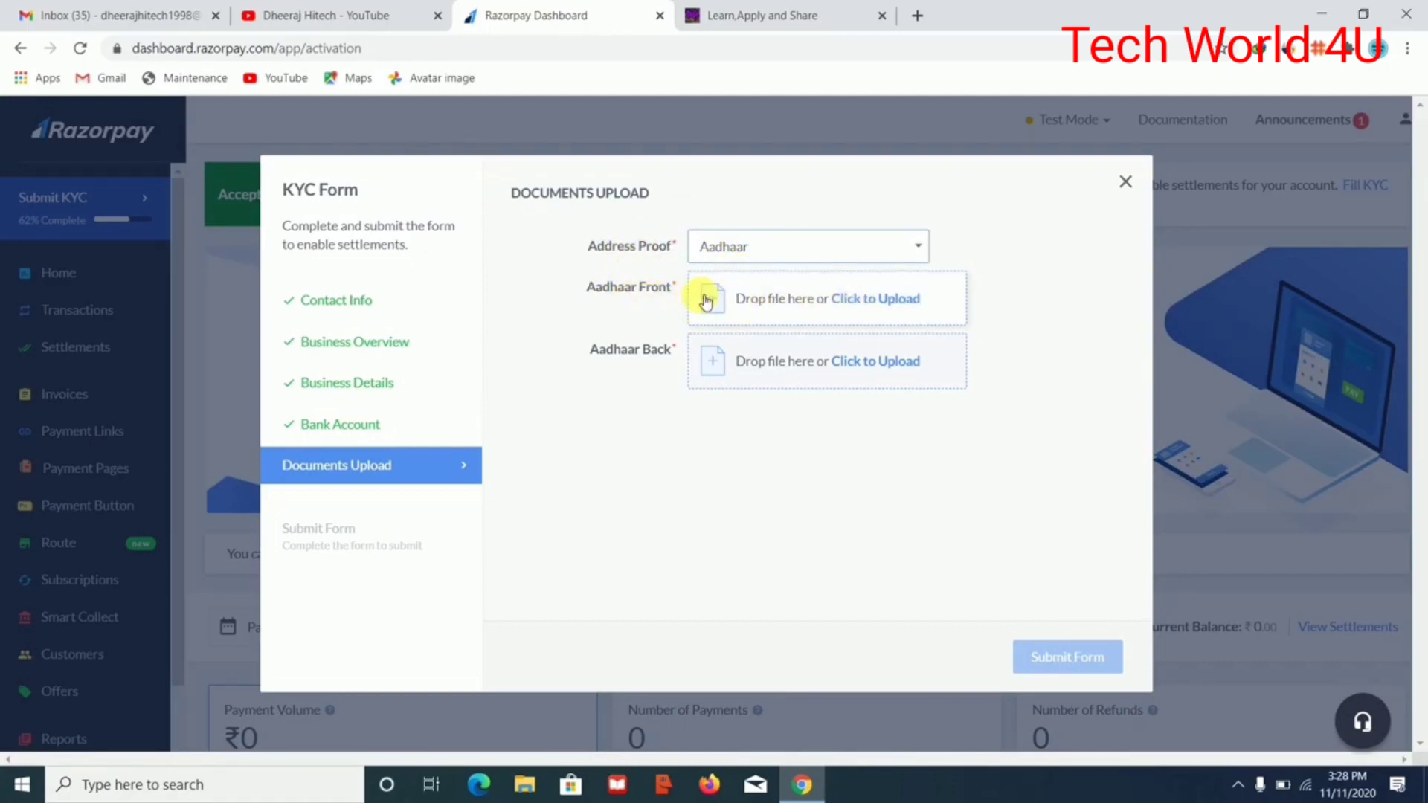
{"action": "left_click", "coordinate": [880, 300]}
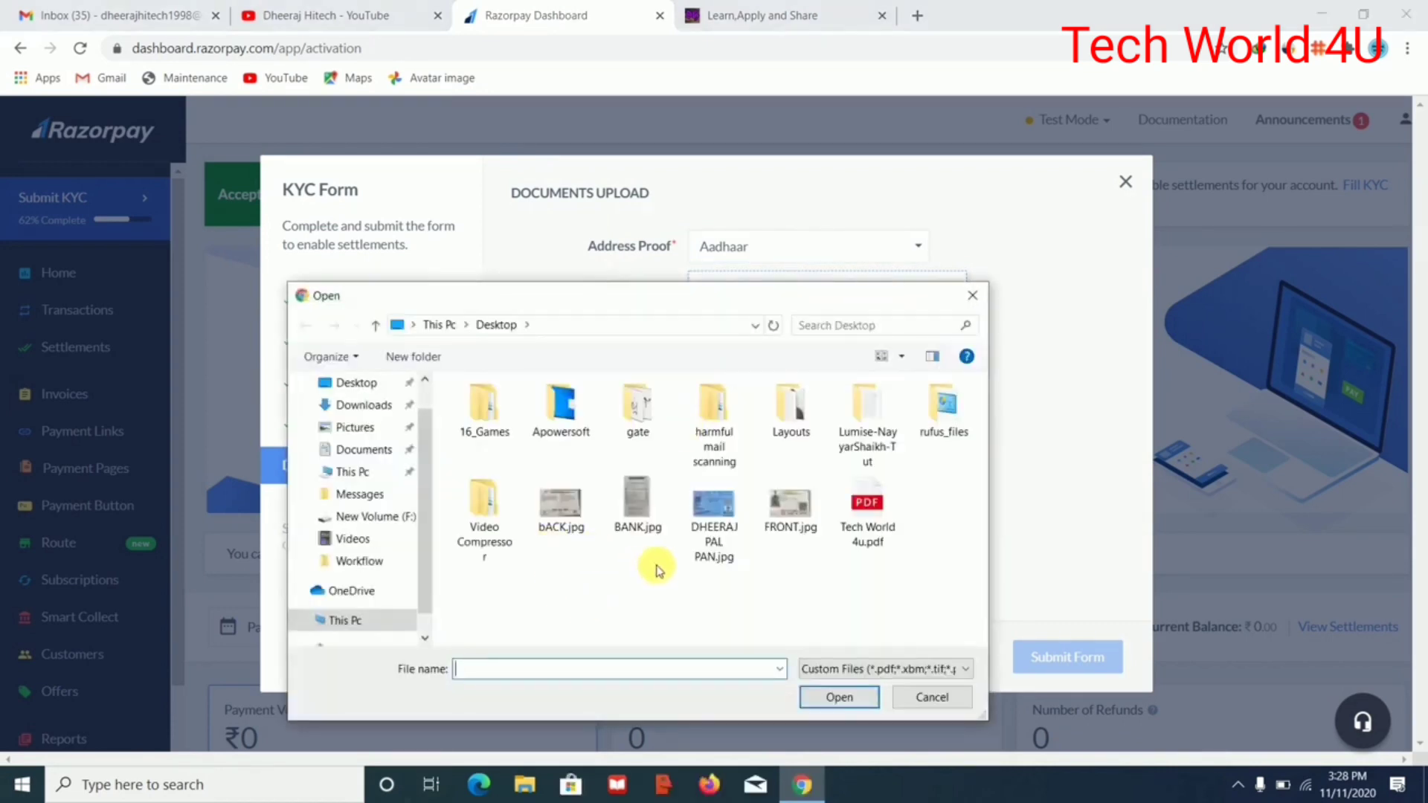
{"action": "left_click", "coordinate": [792, 521]}
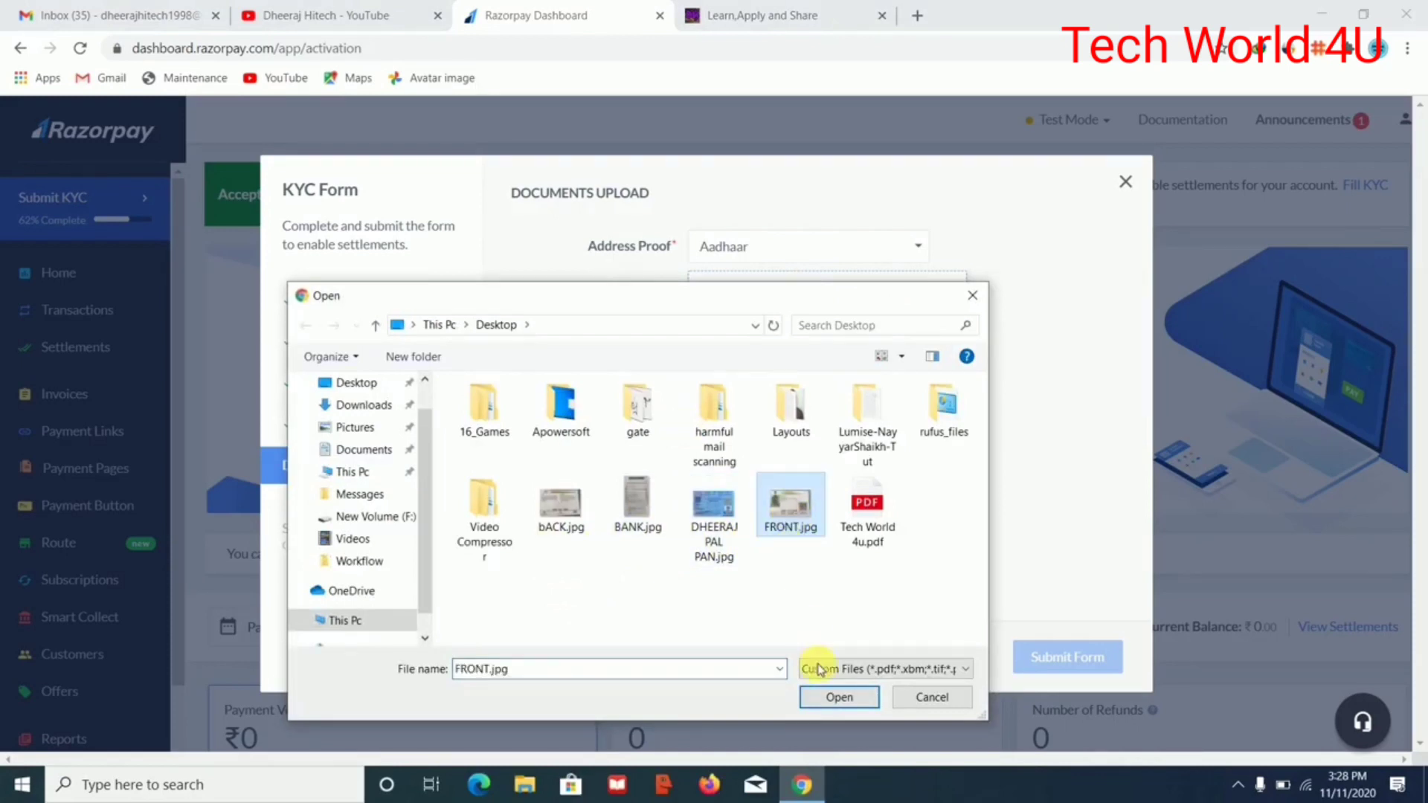
{"action": "left_click", "coordinate": [835, 697]}
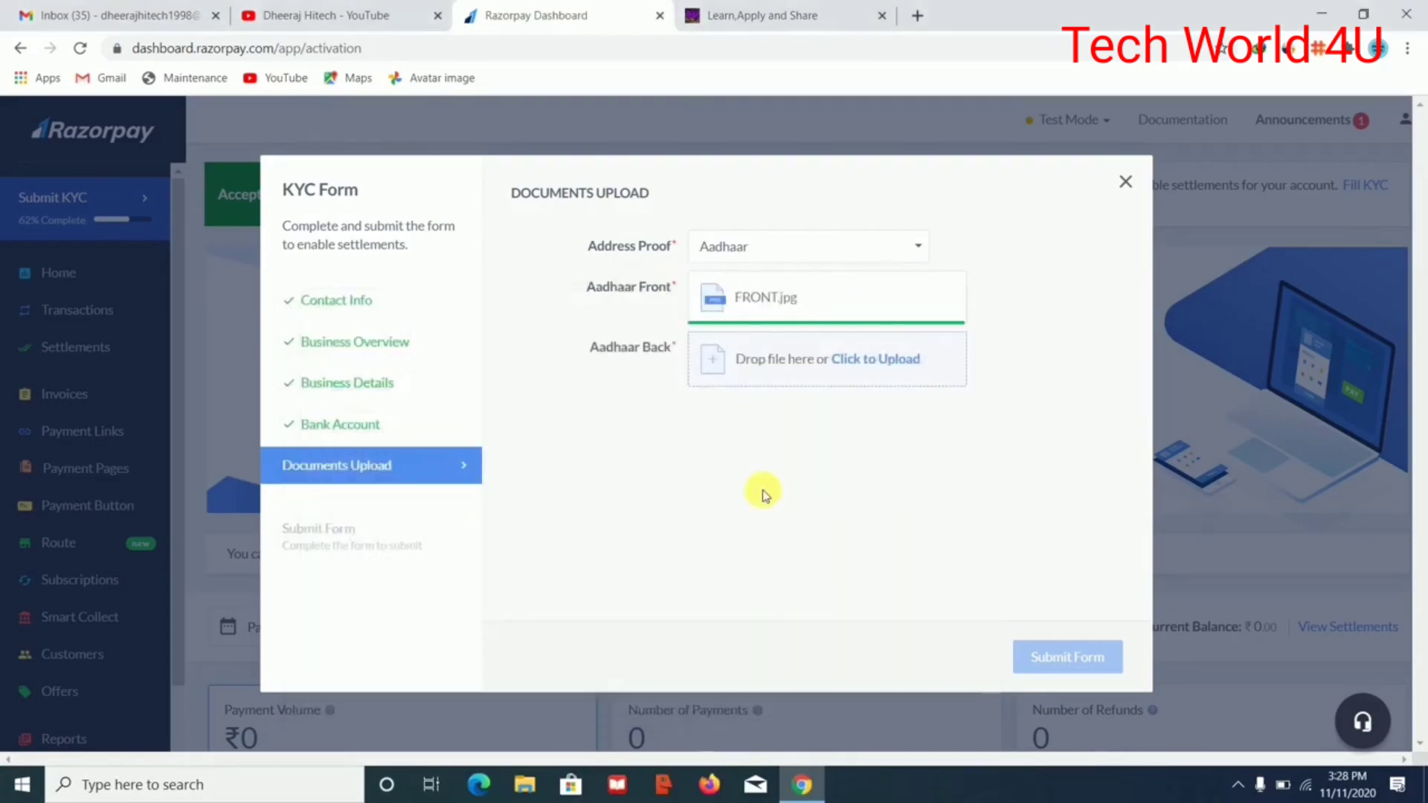
- Upload bACK.jpg from the Desktop as the Aadhaar back
{"action": "left_click", "coordinate": [872, 358]}
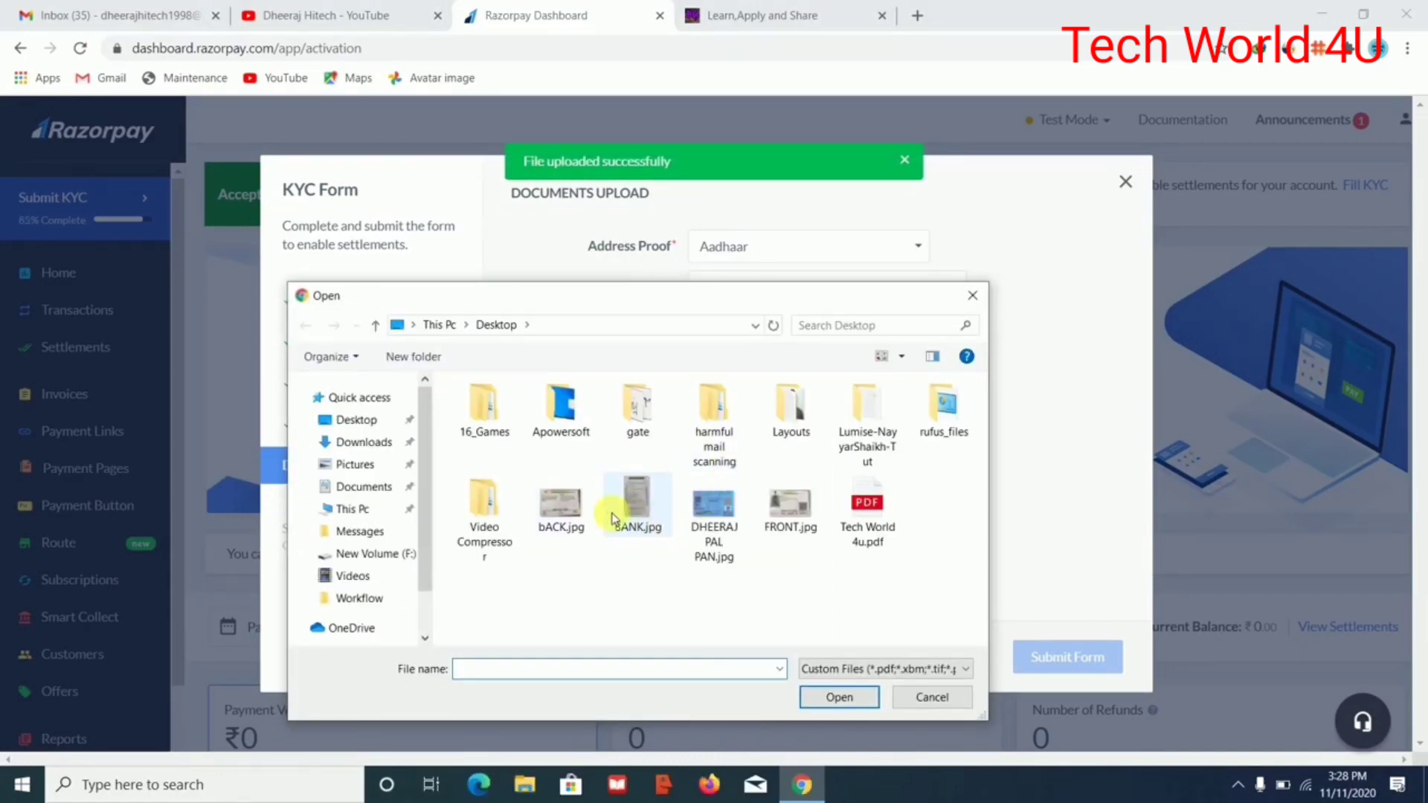
{"action": "left_click", "coordinate": [560, 506]}
{"action": "left_click", "coordinate": [851, 700]}
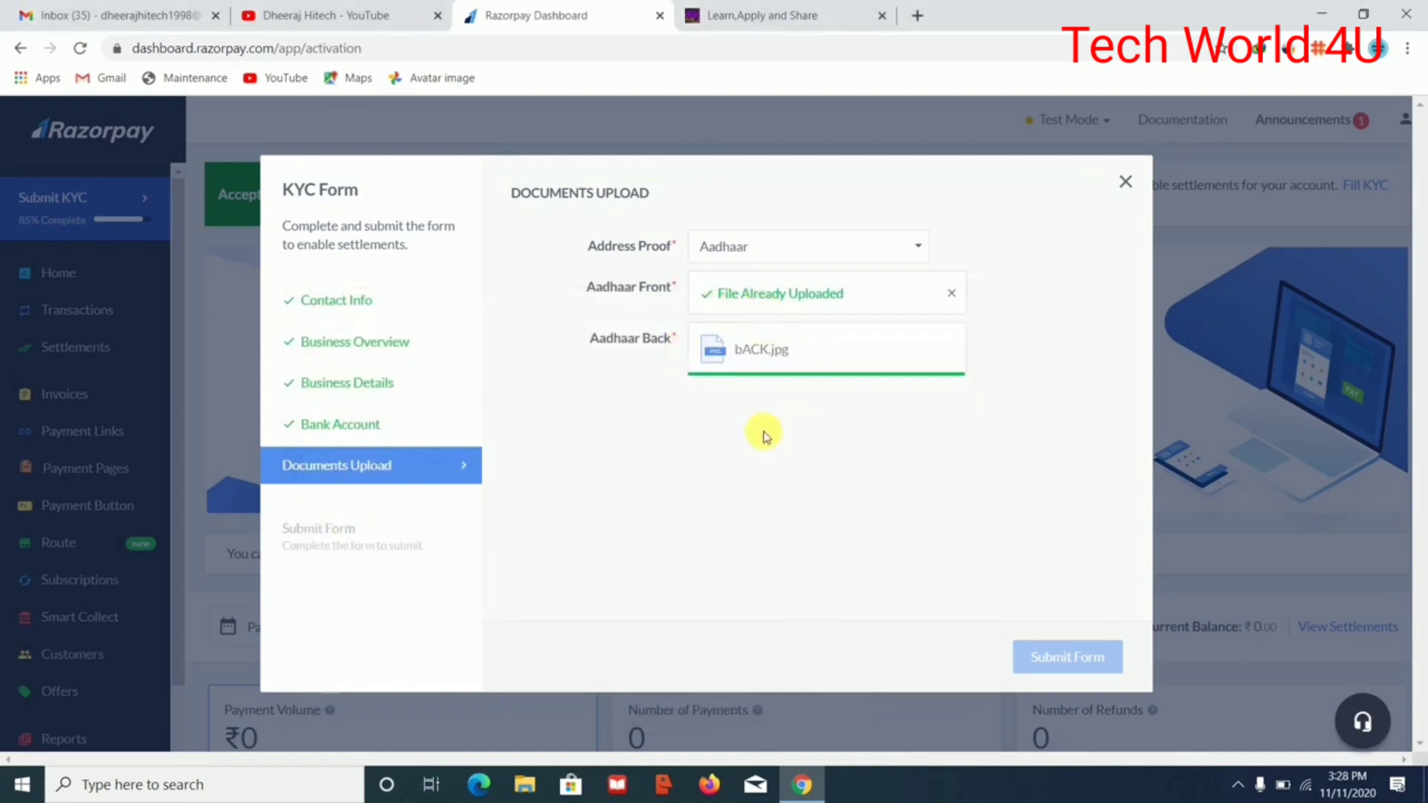
- Accept the terms, merchant agreement and privacy policy, and submit the KYC form
{"action": "left_click", "coordinate": [1054, 659]}
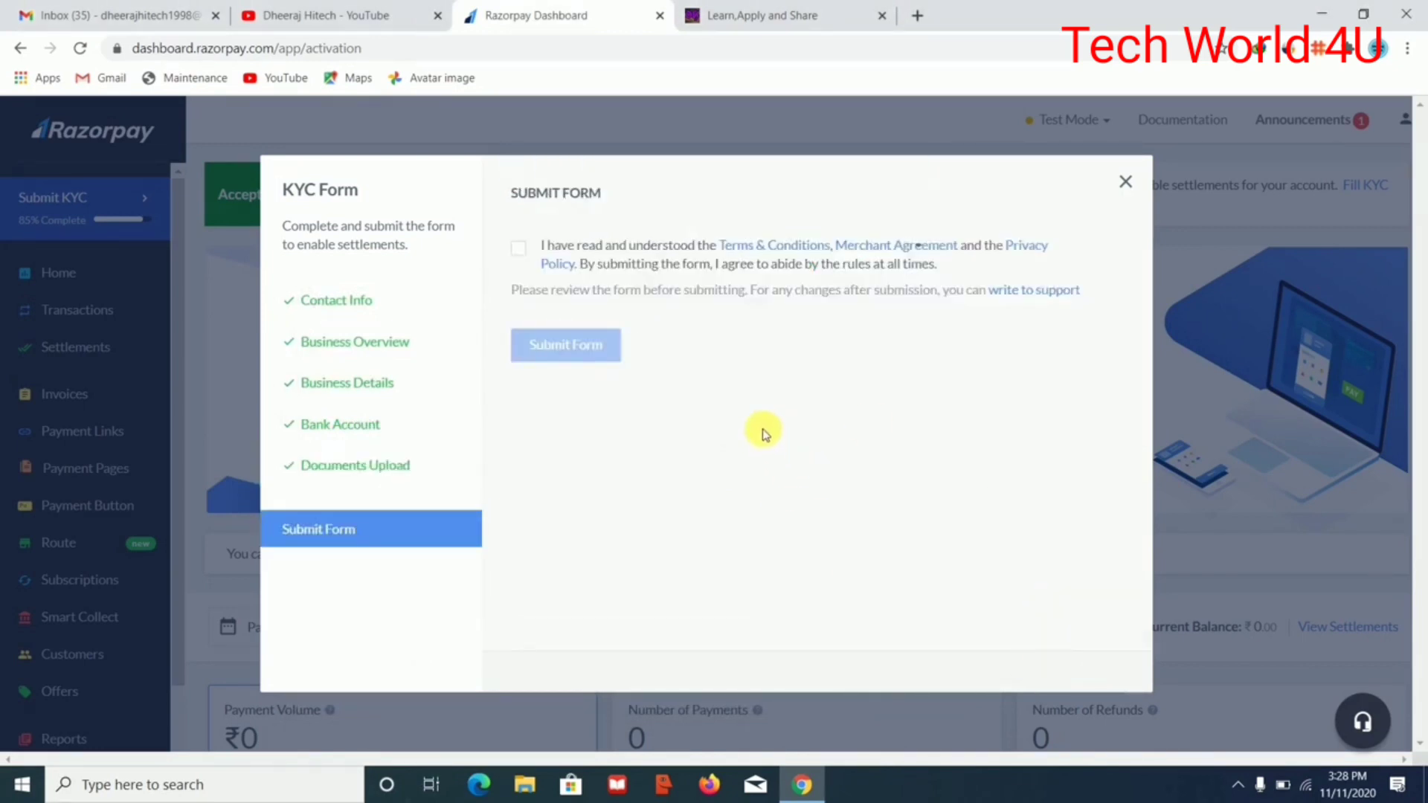
{"action": "left_click", "coordinate": [523, 253]}
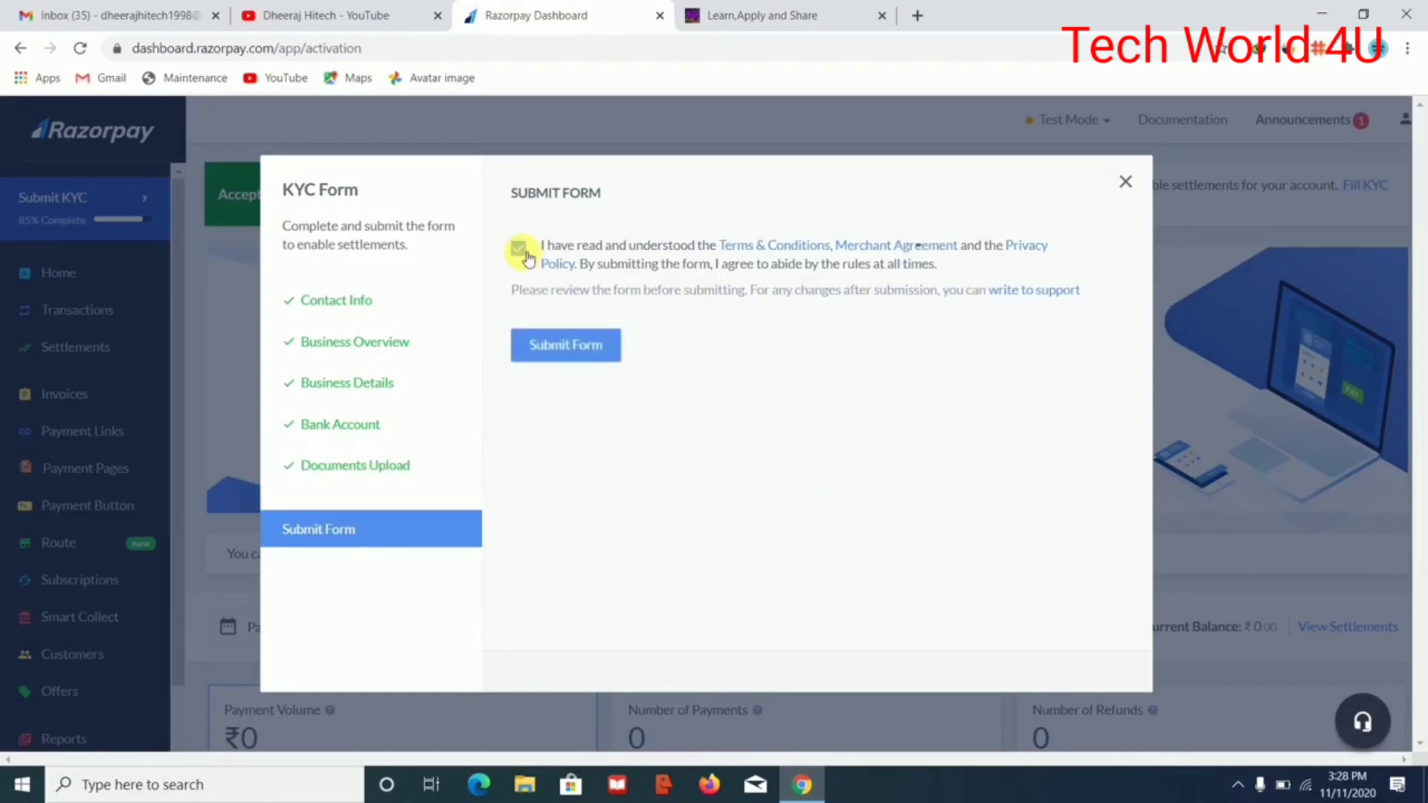
{"action": "left_click", "coordinate": [552, 350]}
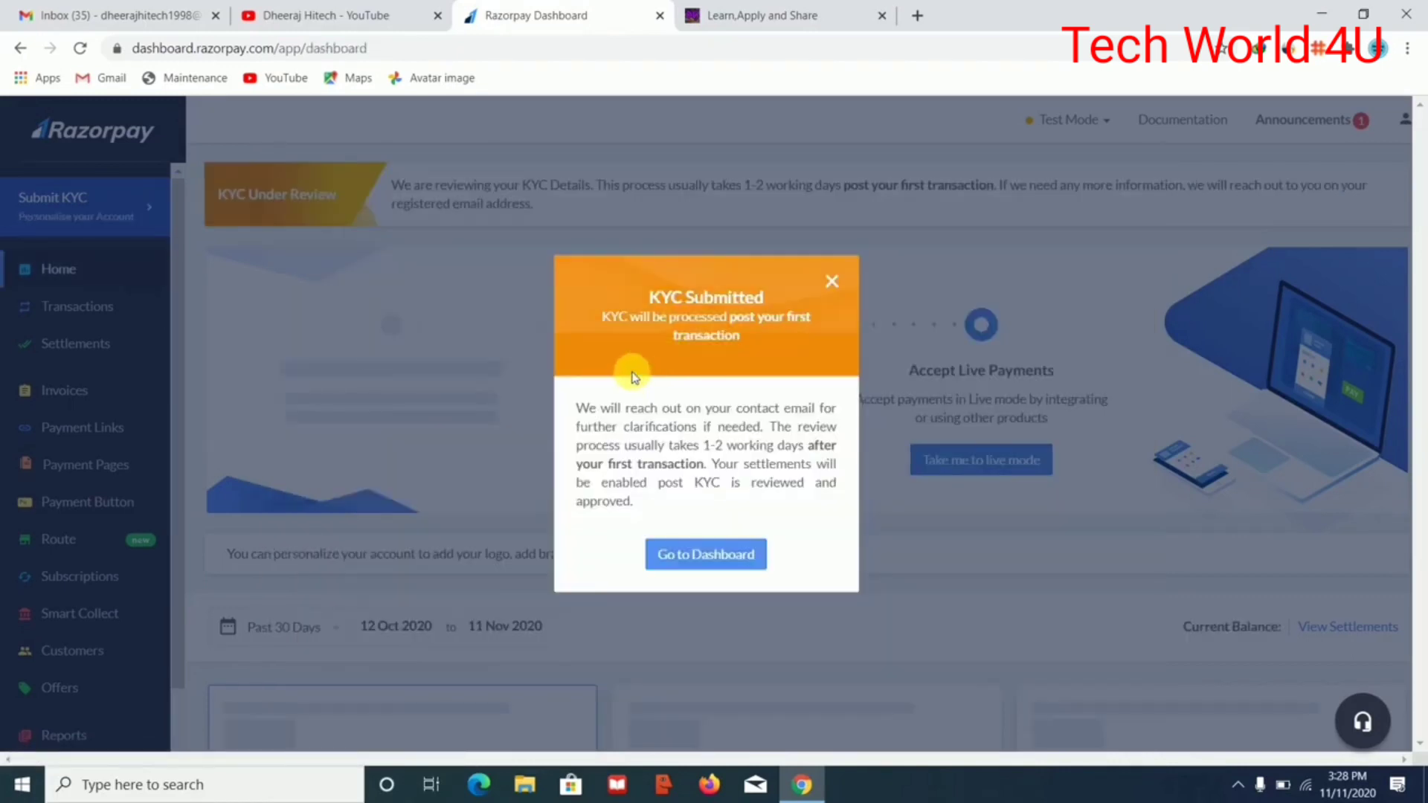
- Go to the dashboard and dismiss the hint about switching between Live Mode and Test Mode
{"action": "left_click", "coordinate": [716, 556]}
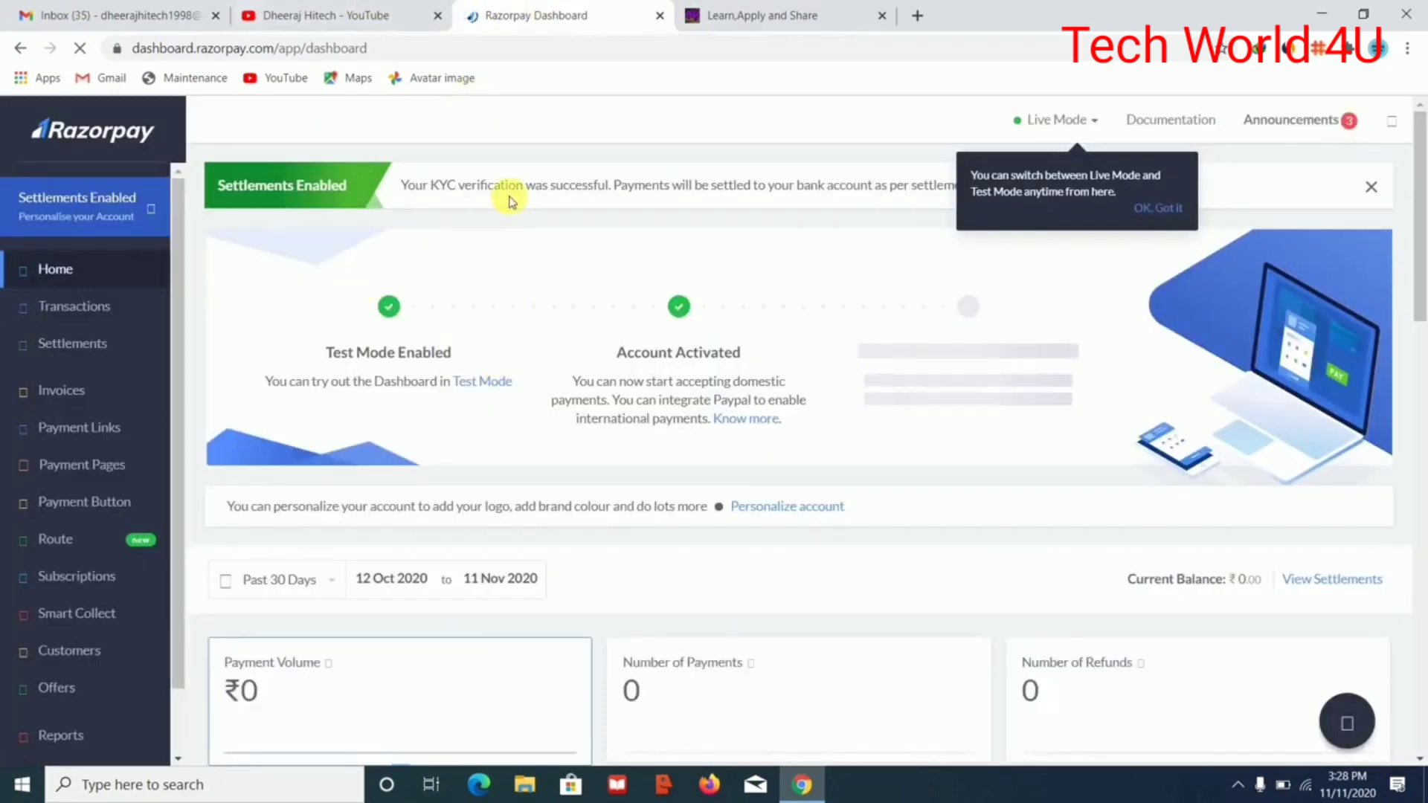
{"action": "left_click", "coordinate": [1159, 209]}
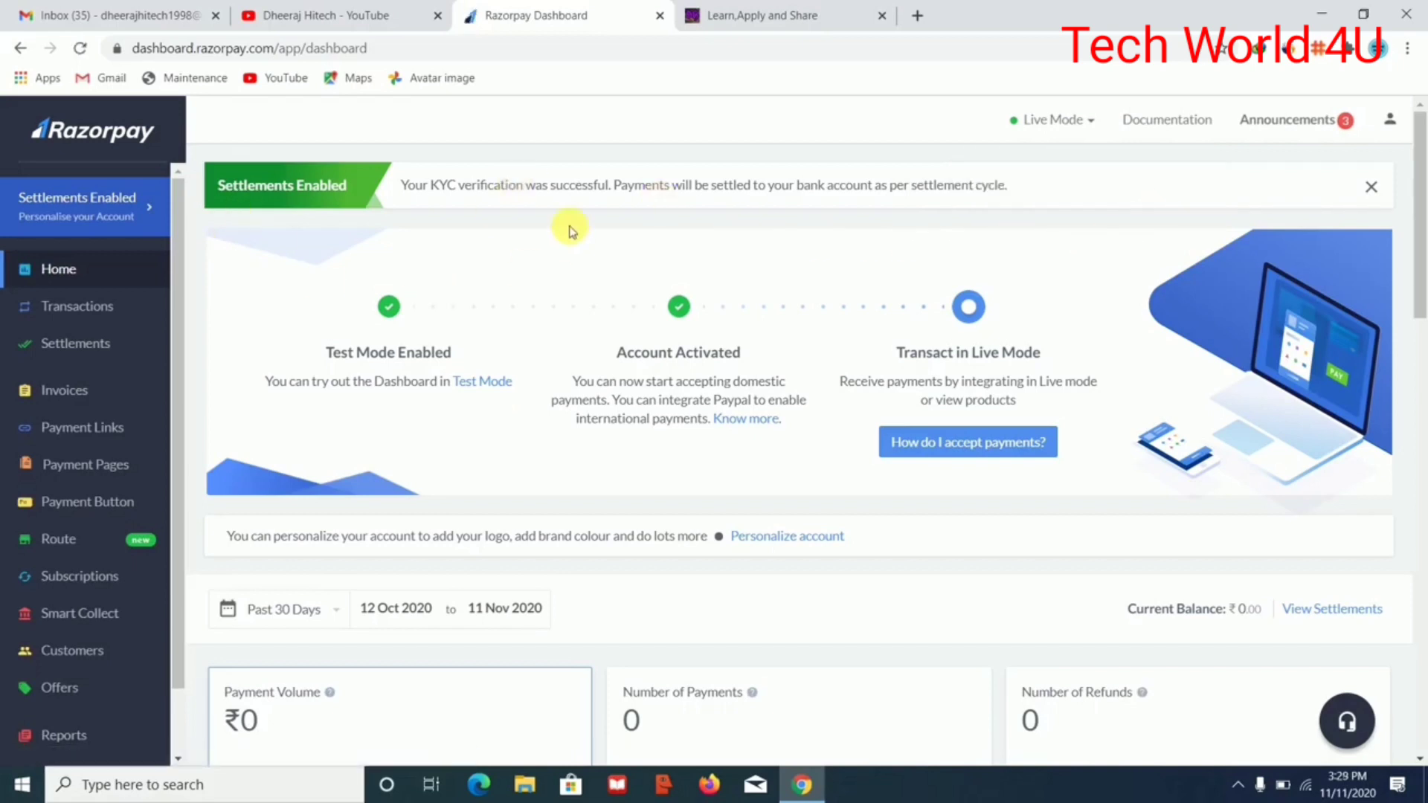